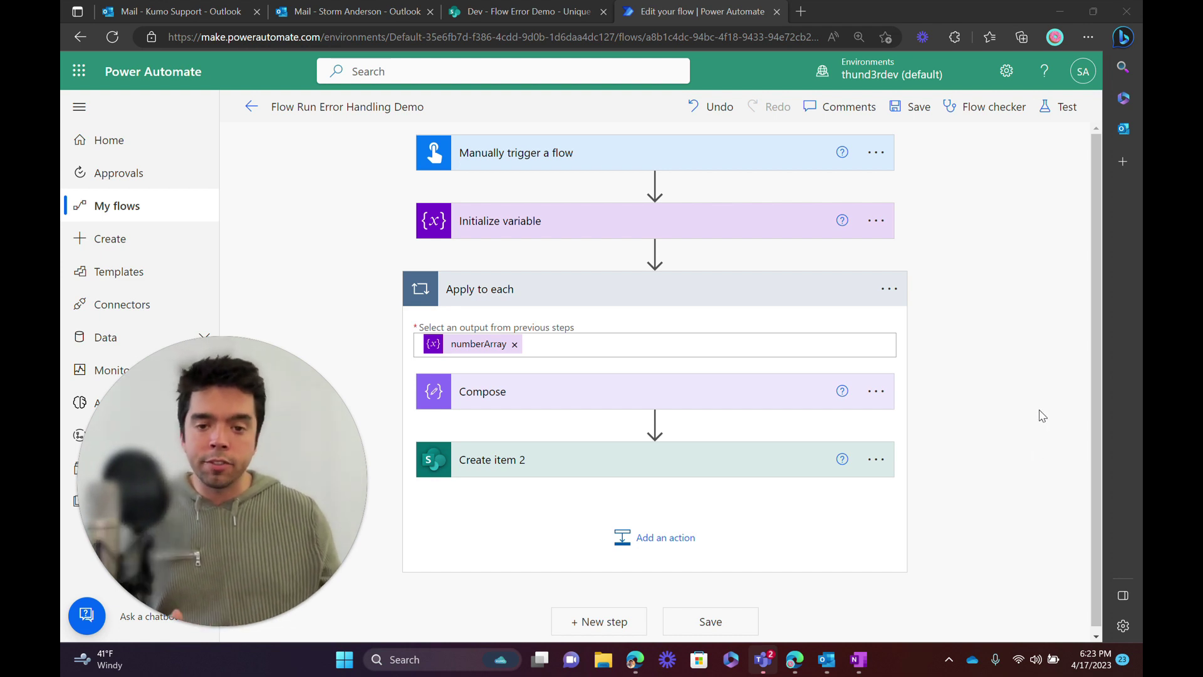
# Review the manual trigger, the Initialize variable action, and the Compose and Create item 2 actions inside Apply to each.
pyautogui.click(595, 155)
pyautogui.click(619, 158)
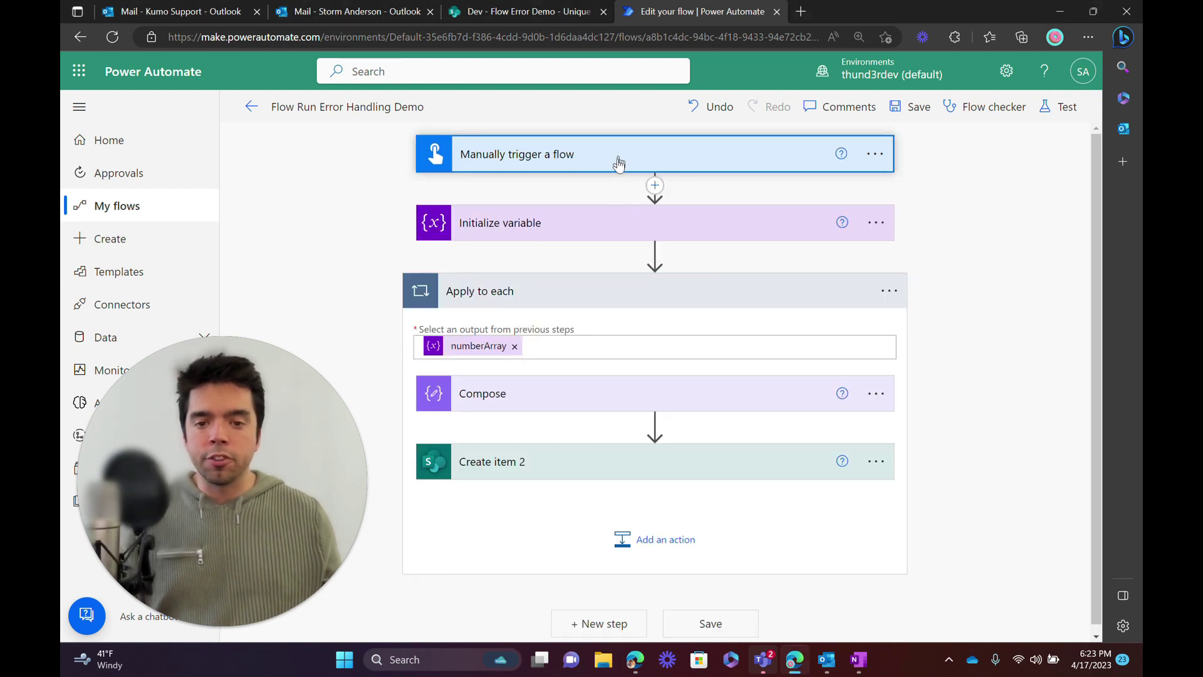
pyautogui.click(613, 229)
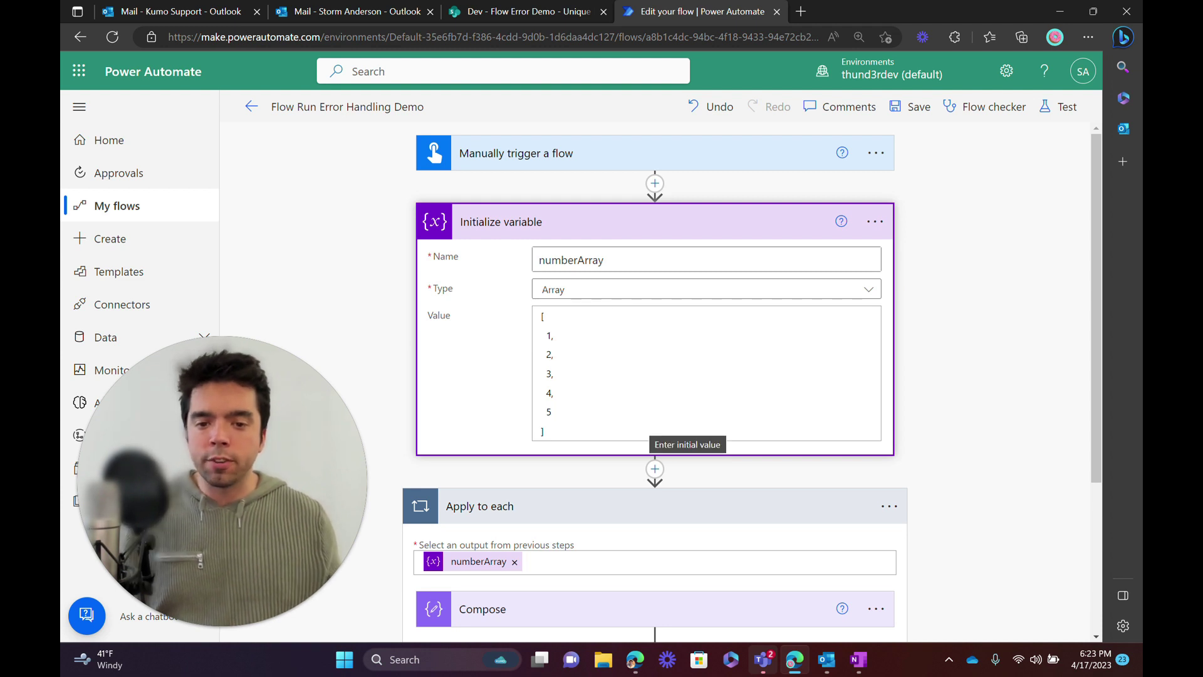
pyautogui.click(575, 222)
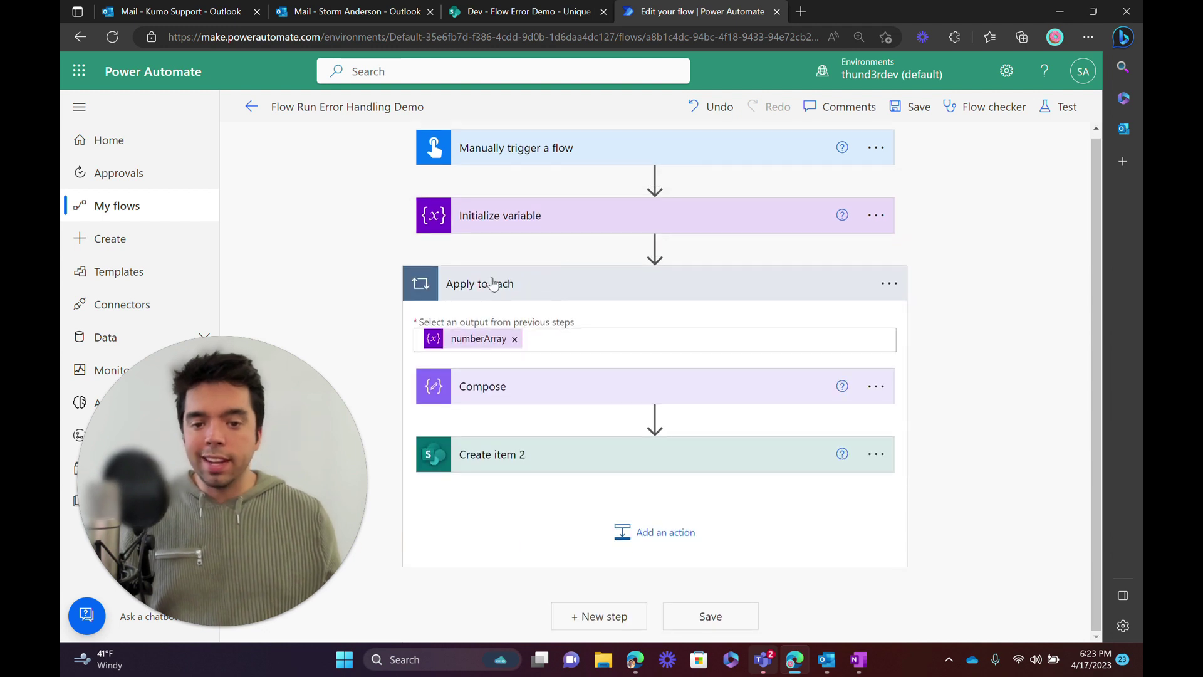
pyautogui.click(537, 396)
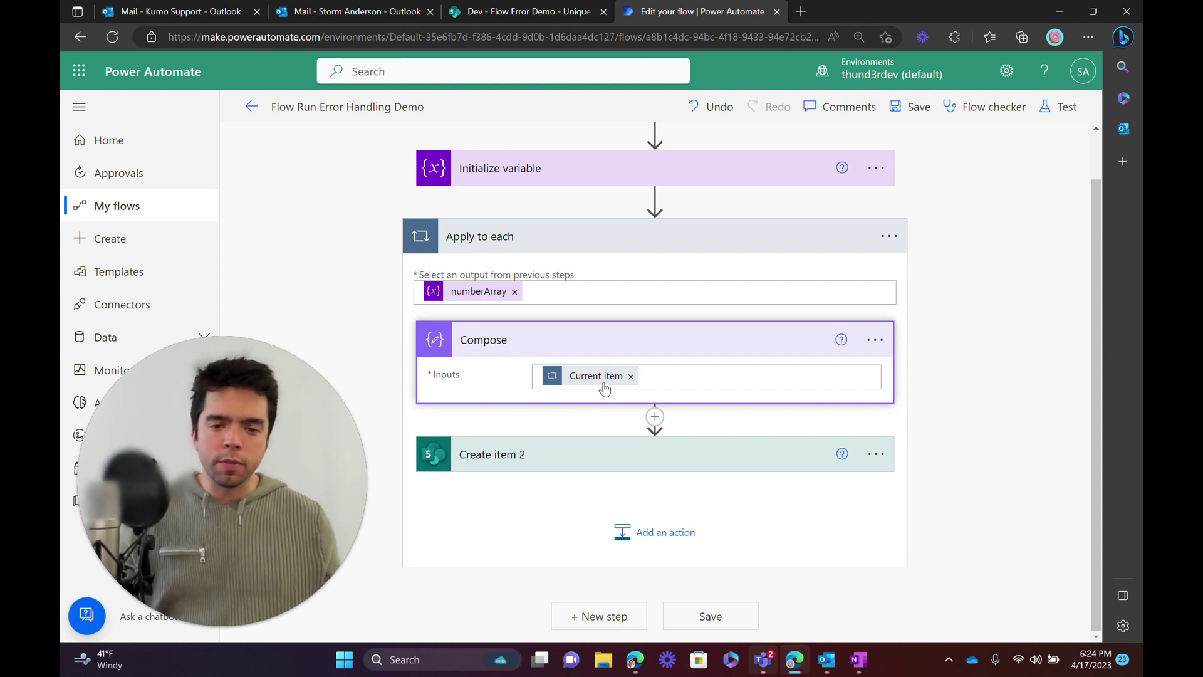
pyautogui.moveTo(607, 384)
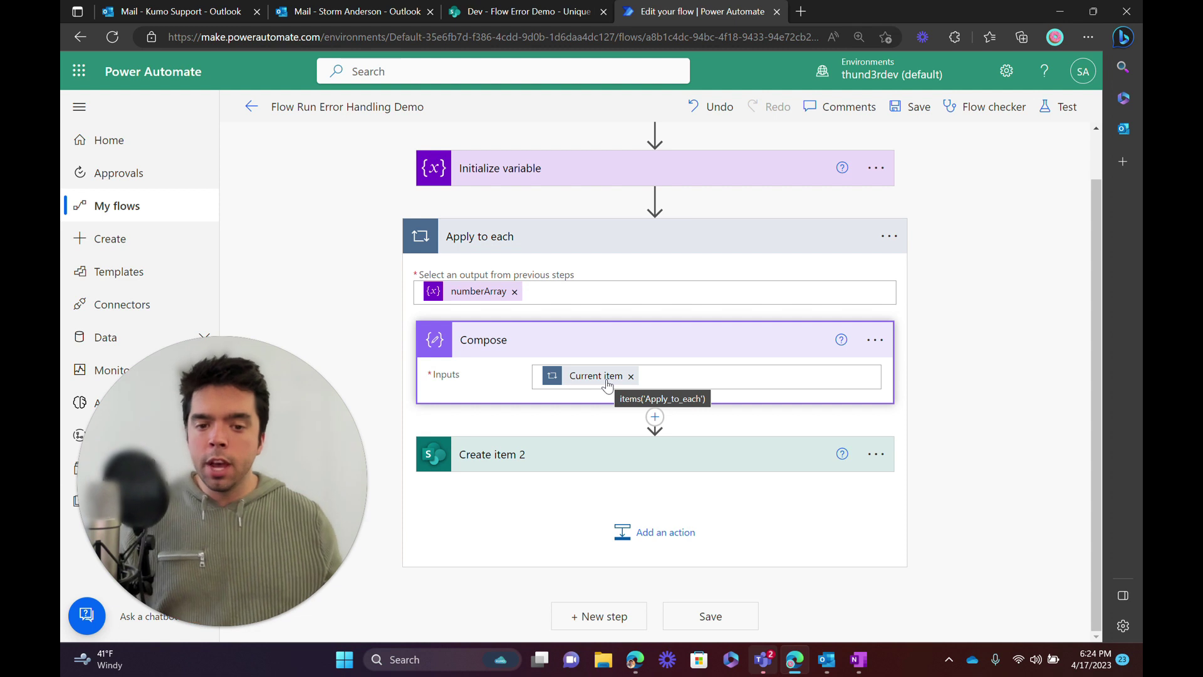
pyautogui.click(609, 456)
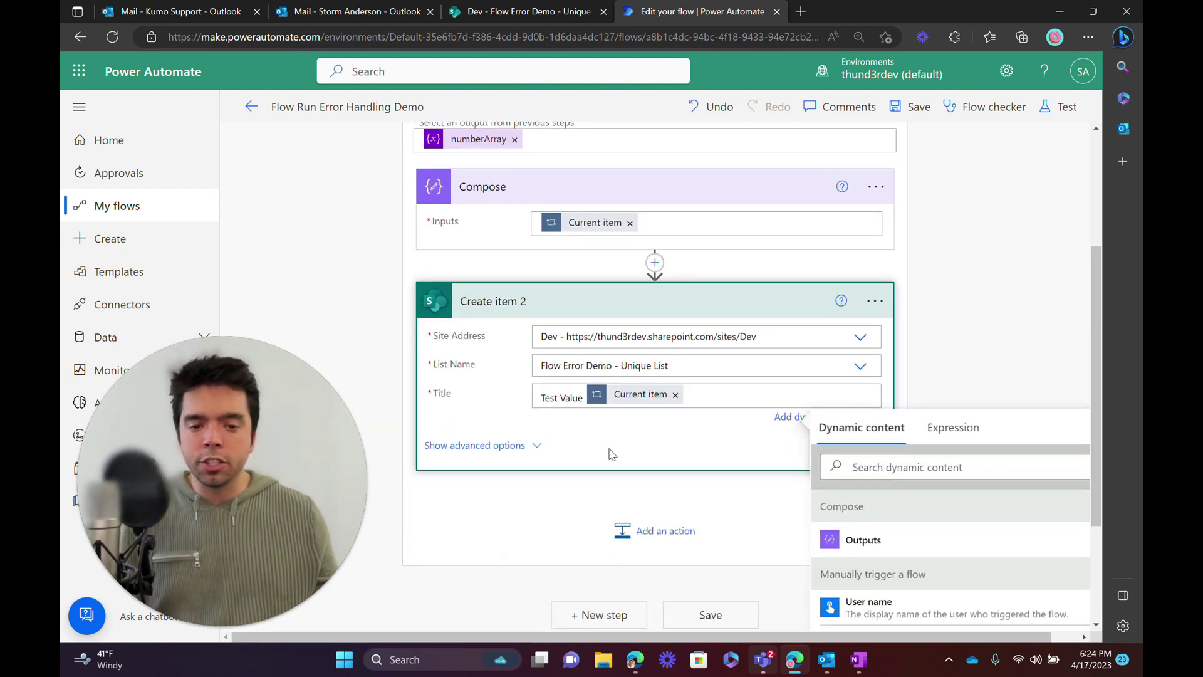
pyautogui.click(605, 449)
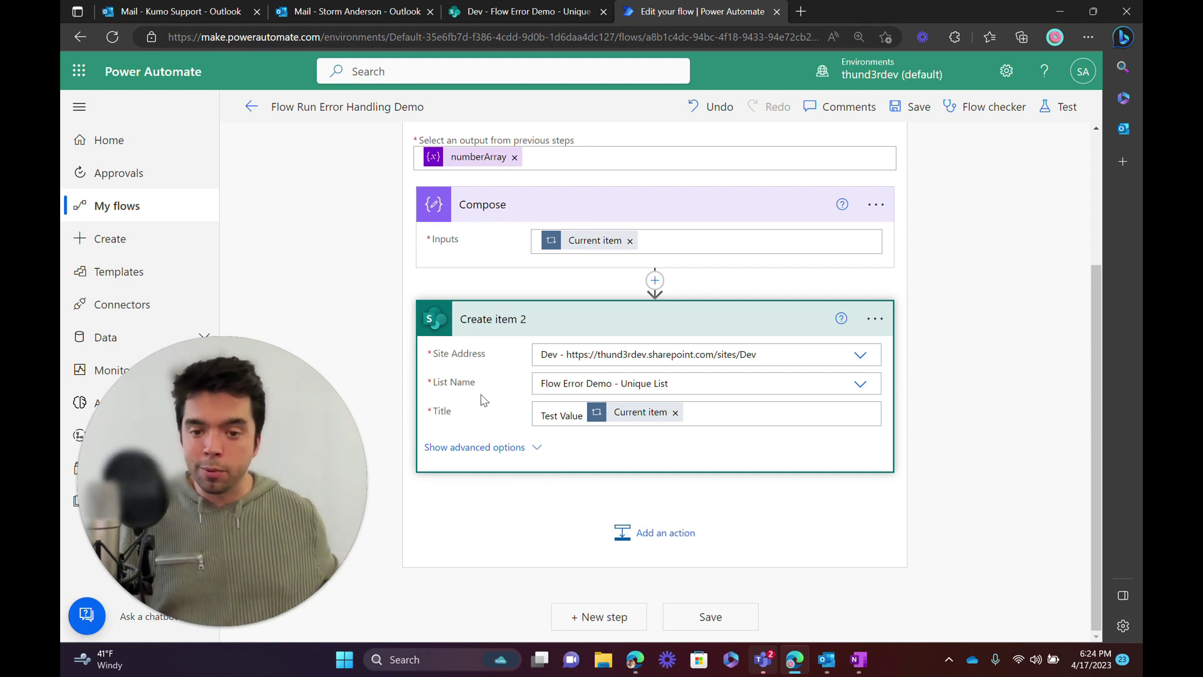
# Check the Title column's settings in the list settings of the SharePoint list Flow Error Demo - Unique List, and return to the list.
pyautogui.hotkey('ctrl', 'shift', 'Tab')
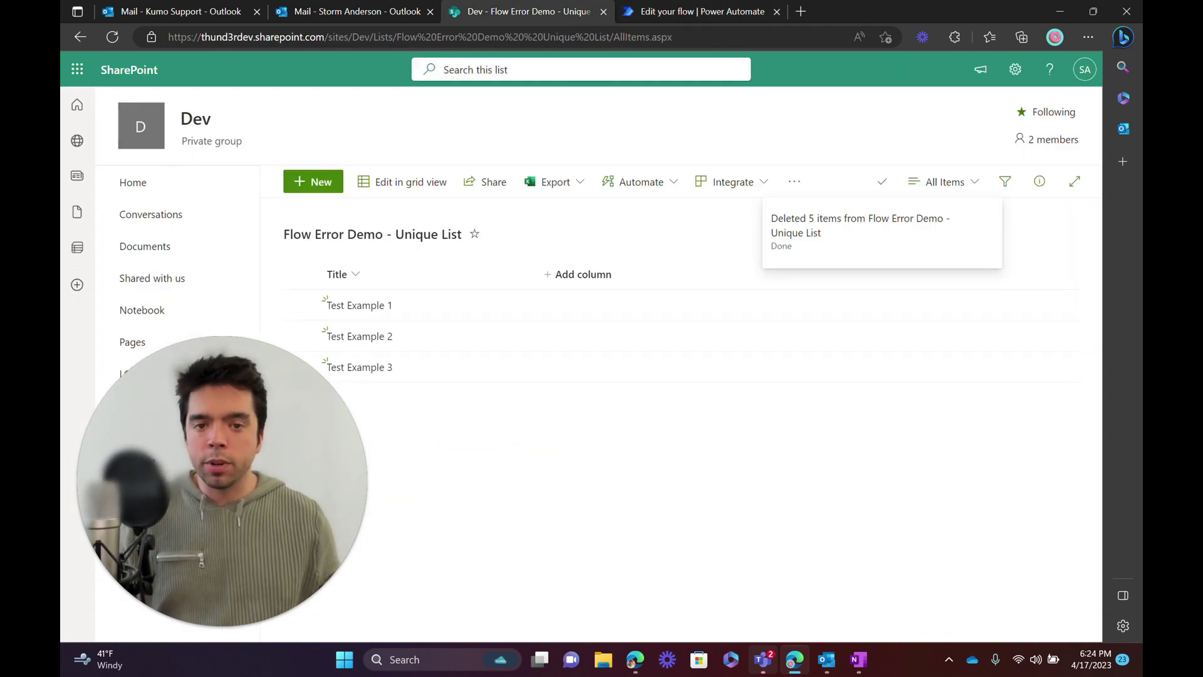
pyautogui.click(683, 12)
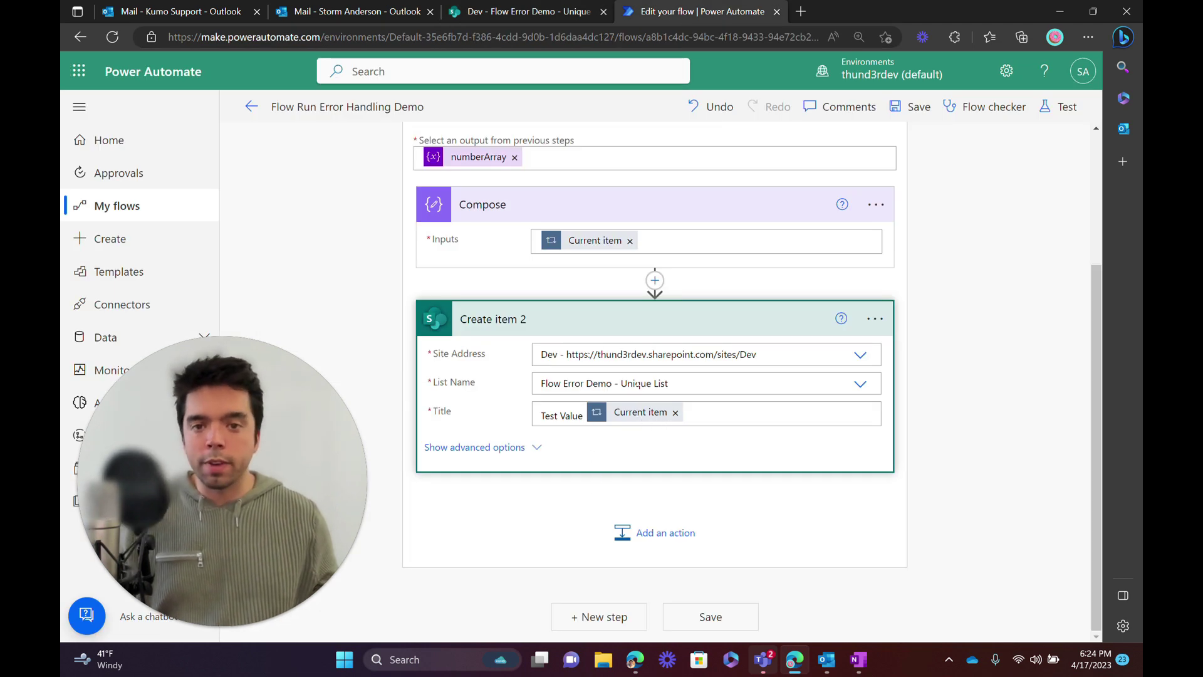
pyautogui.click(507, 6)
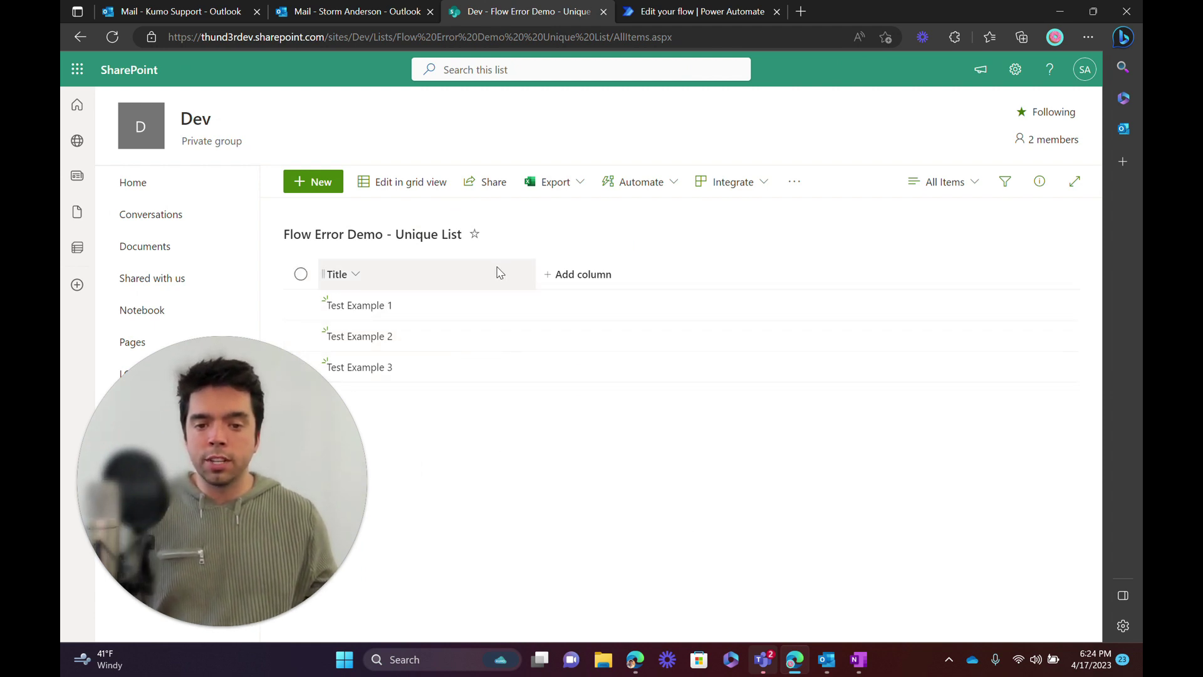
pyautogui.click(1016, 69)
pyautogui.click(915, 221)
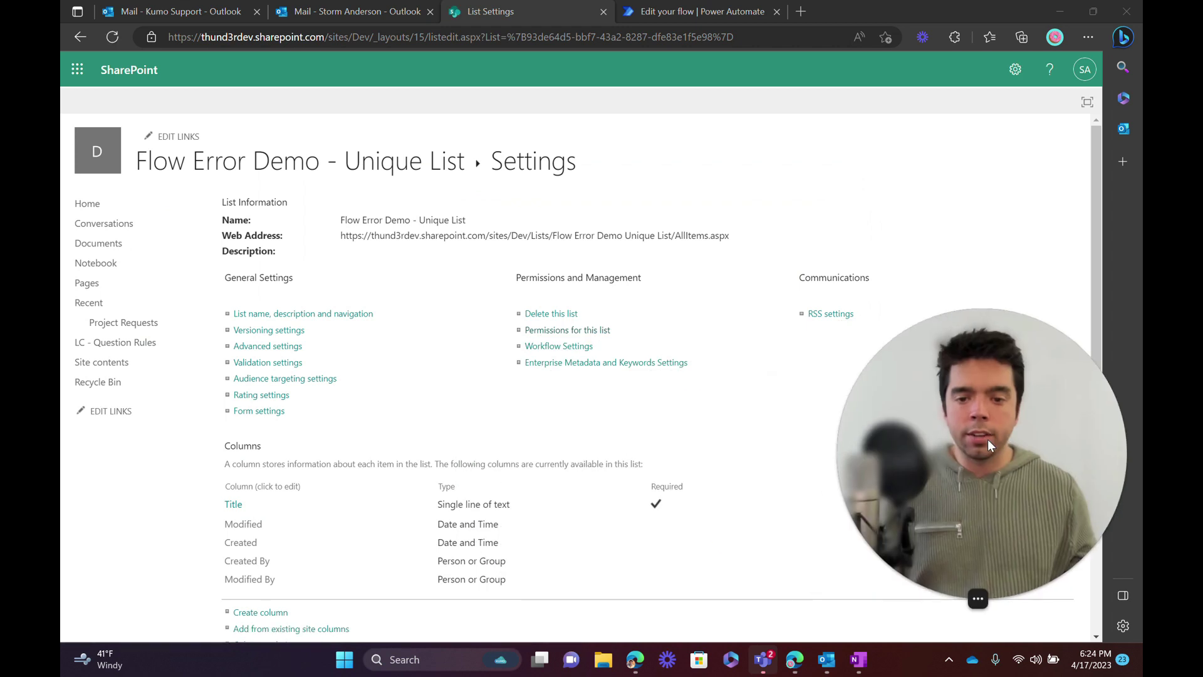
pyautogui.click(232, 506)
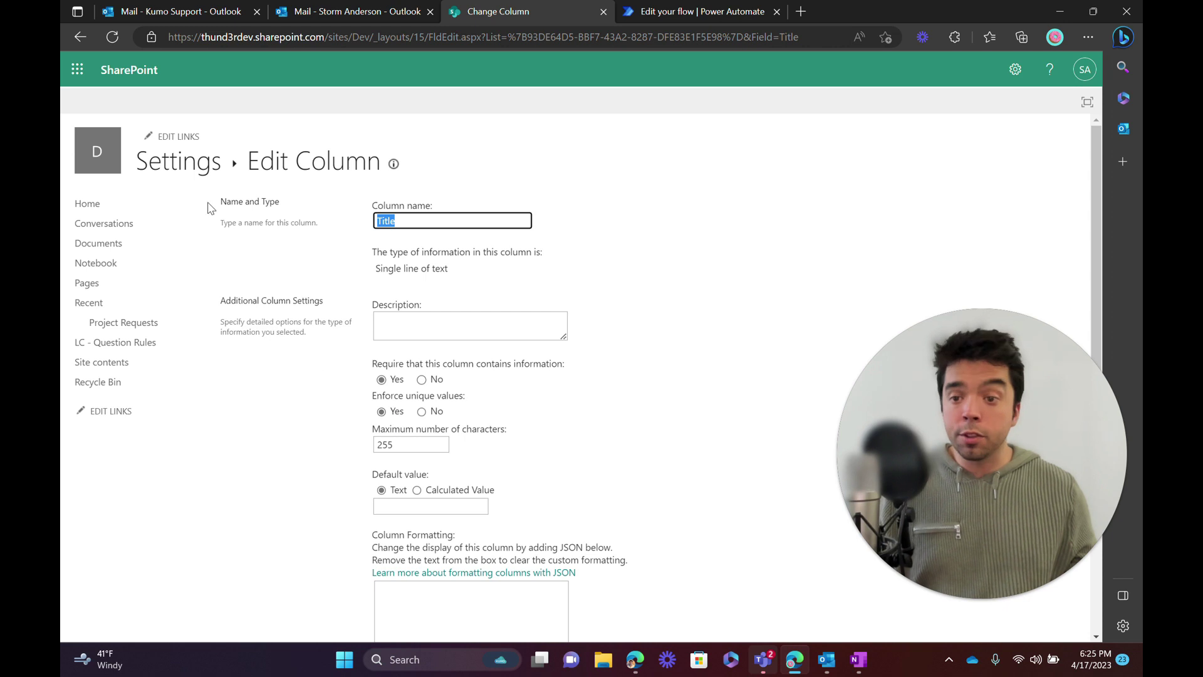
pyautogui.click(200, 167)
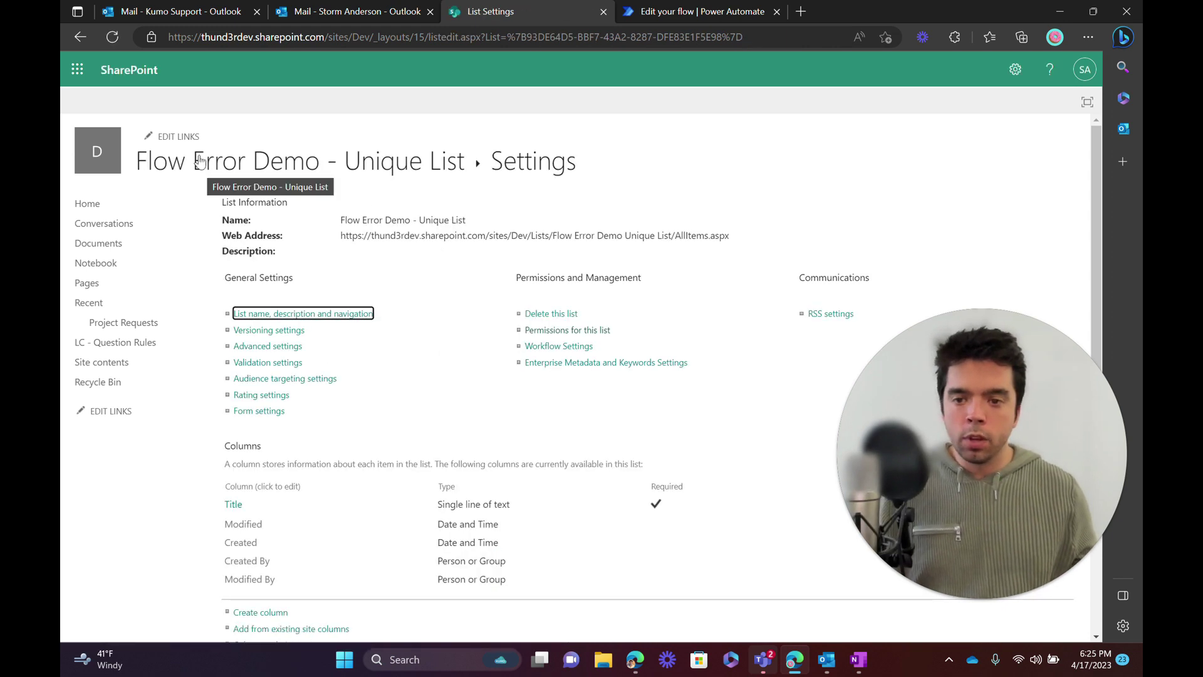
pyautogui.click(197, 165)
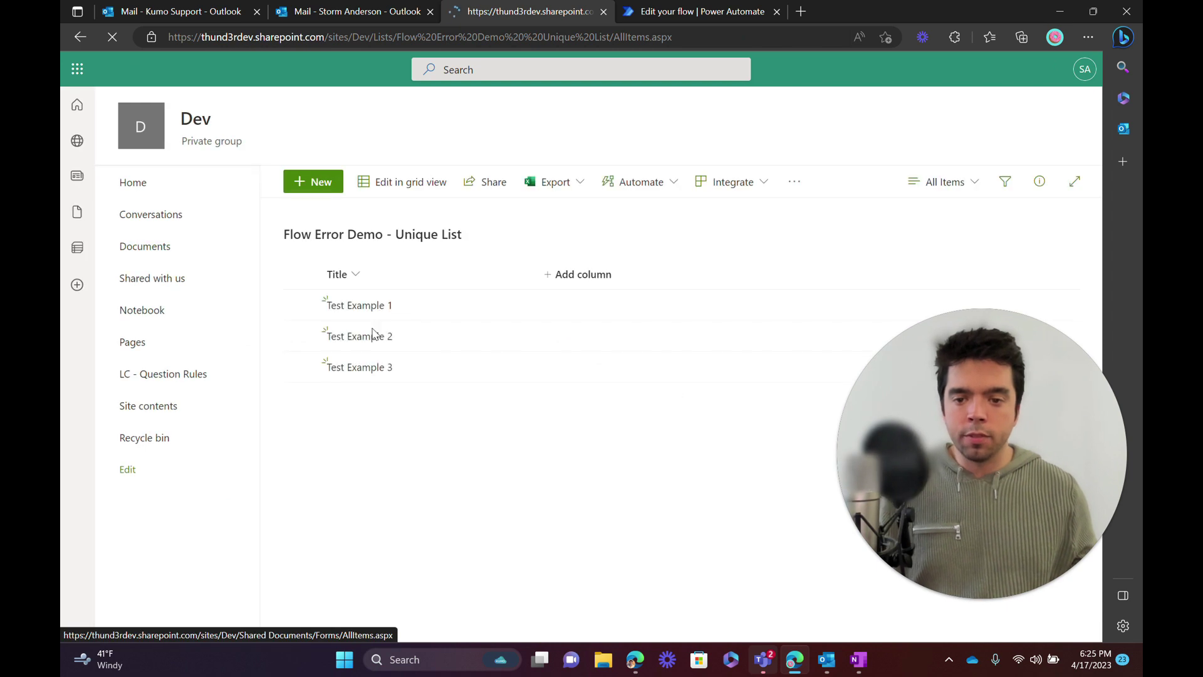
# Switch to the Power Automate flow and run a manual test of it.
pyautogui.click(742, 7)
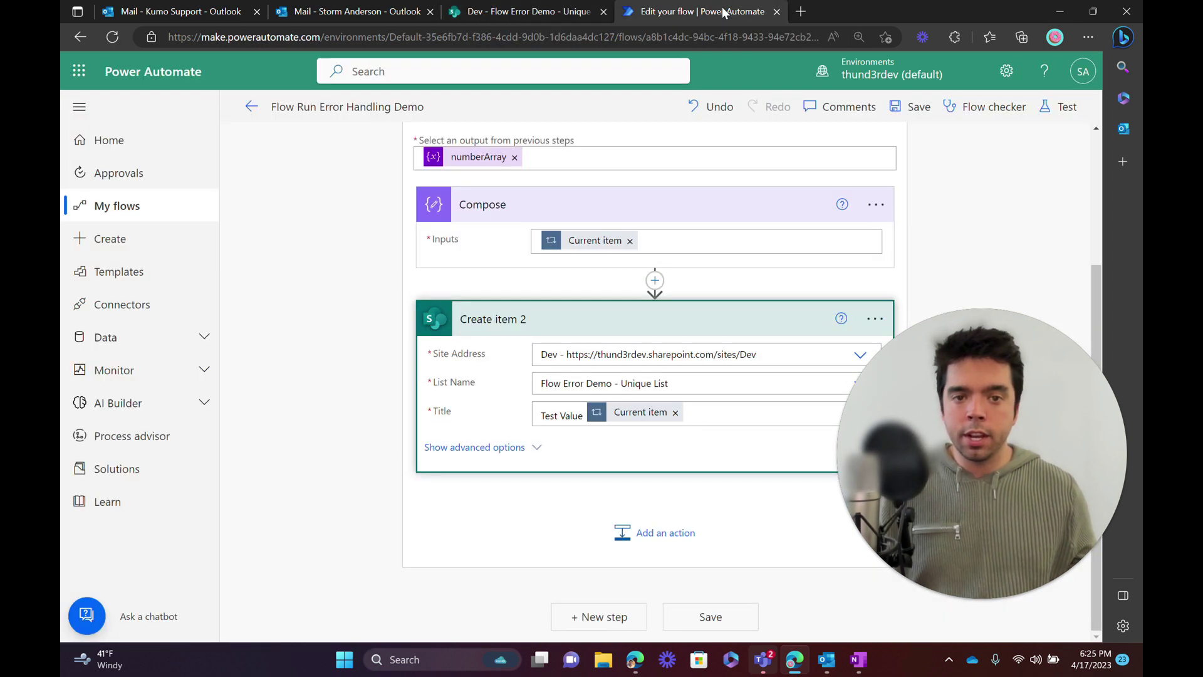
pyautogui.click(1058, 108)
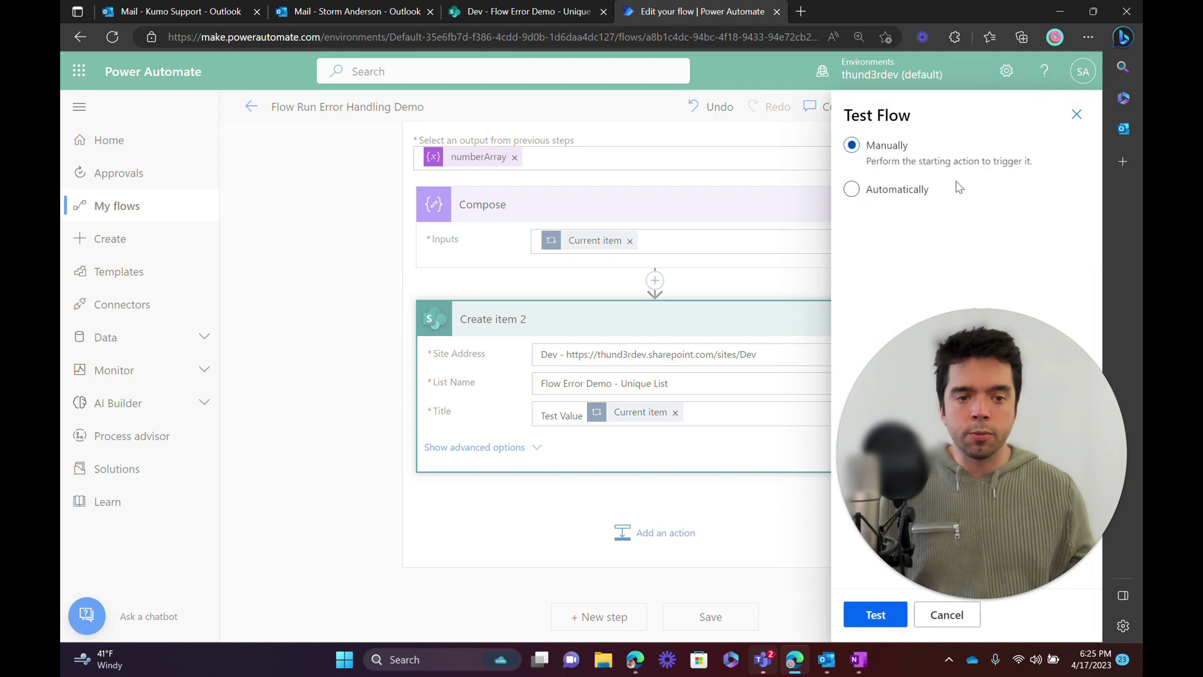
pyautogui.click(859, 624)
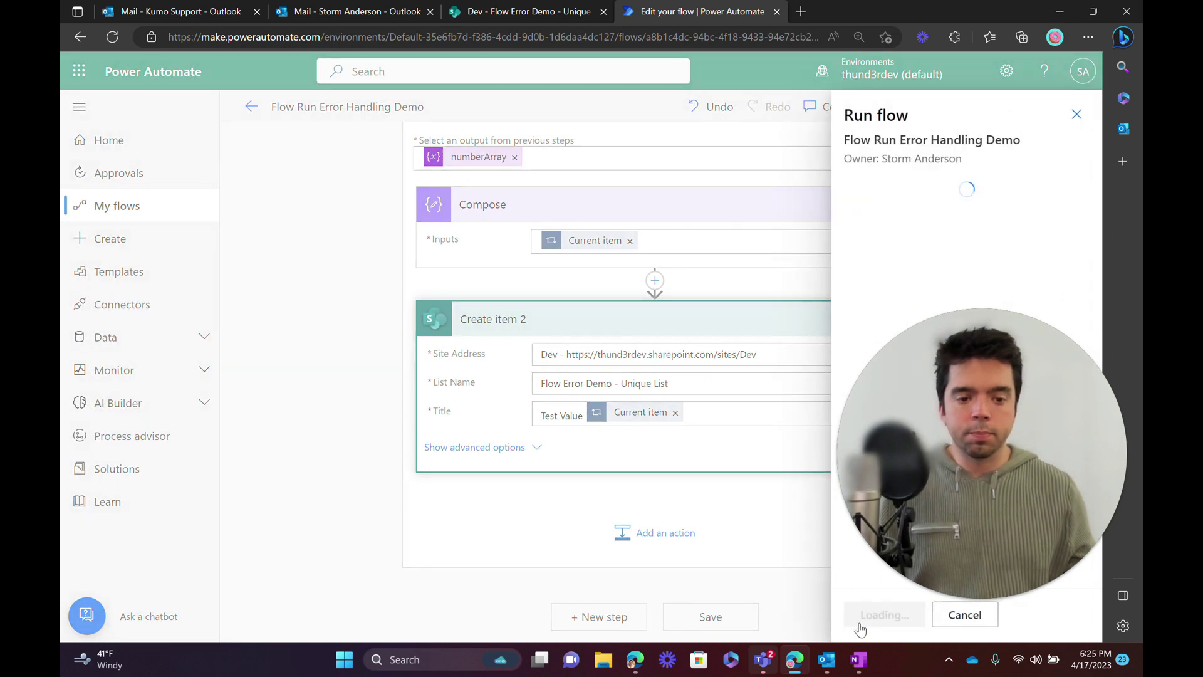
pyautogui.click(889, 617)
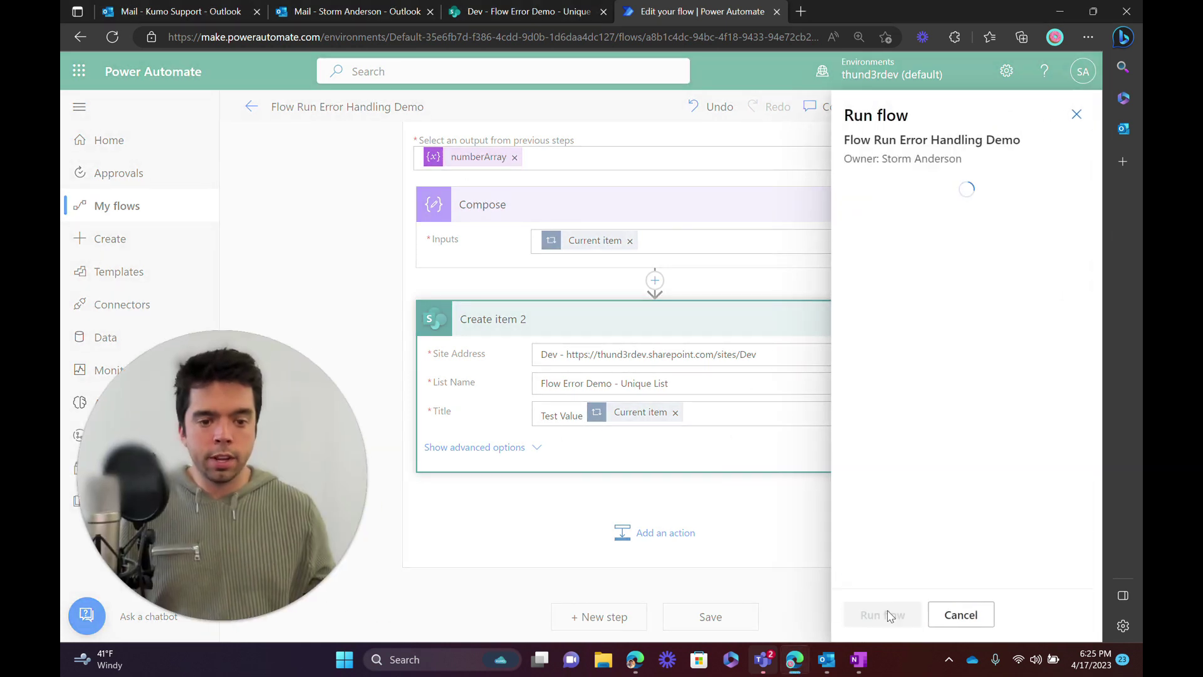
pyautogui.click(890, 615)
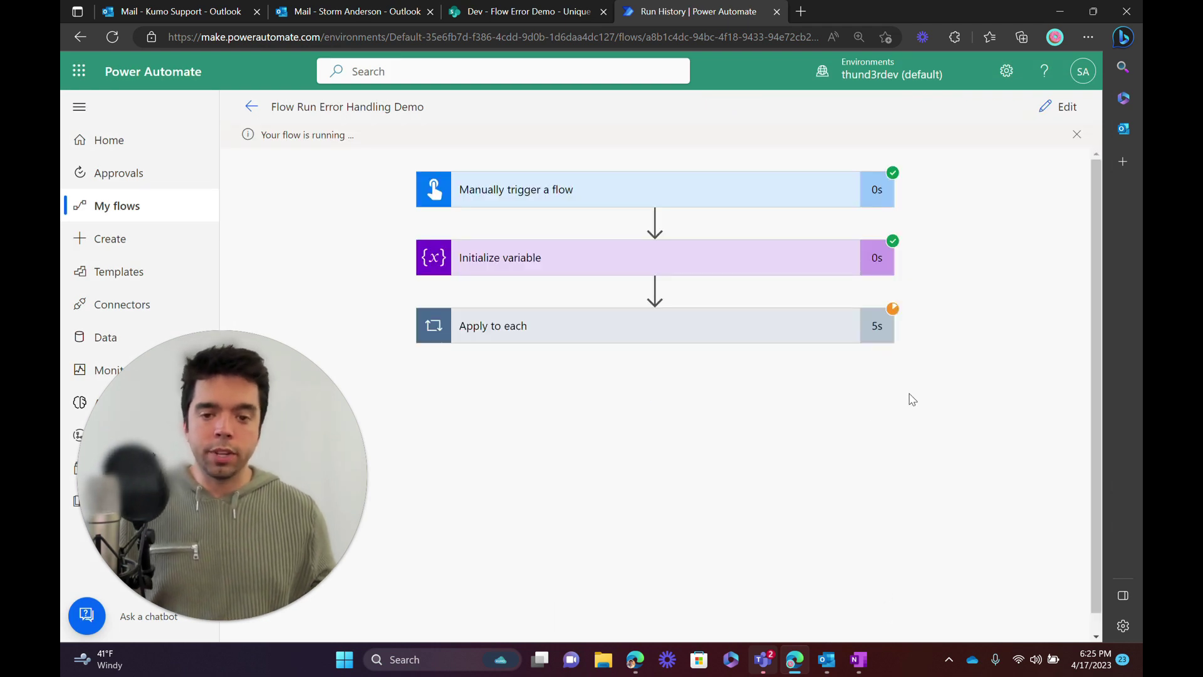
# Inspect the Apply to each run results and check the SharePoint list for the created items.
pyautogui.click(809, 331)
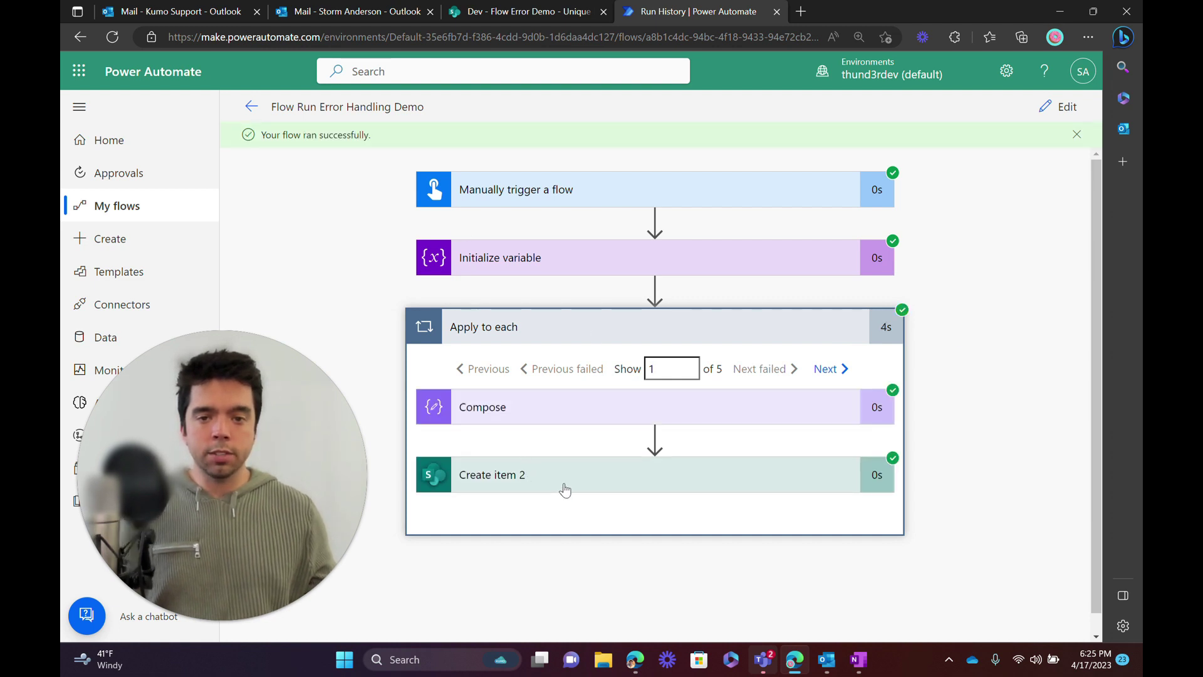
pyautogui.click(518, 12)
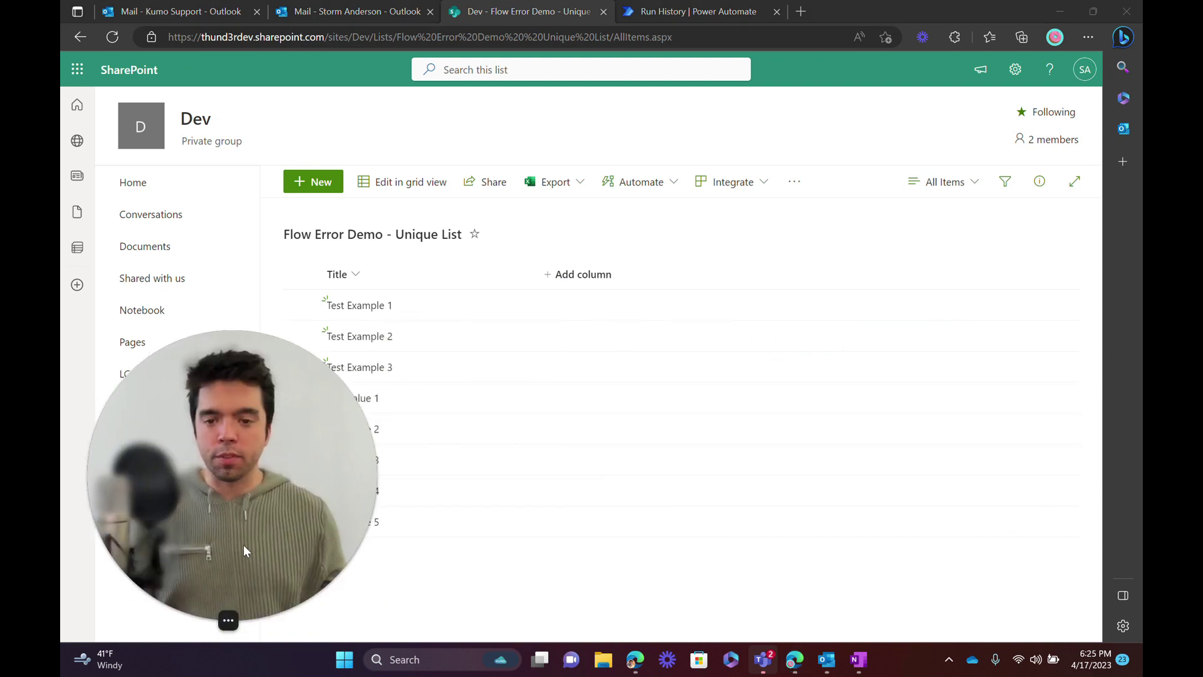
pyautogui.click(651, 12)
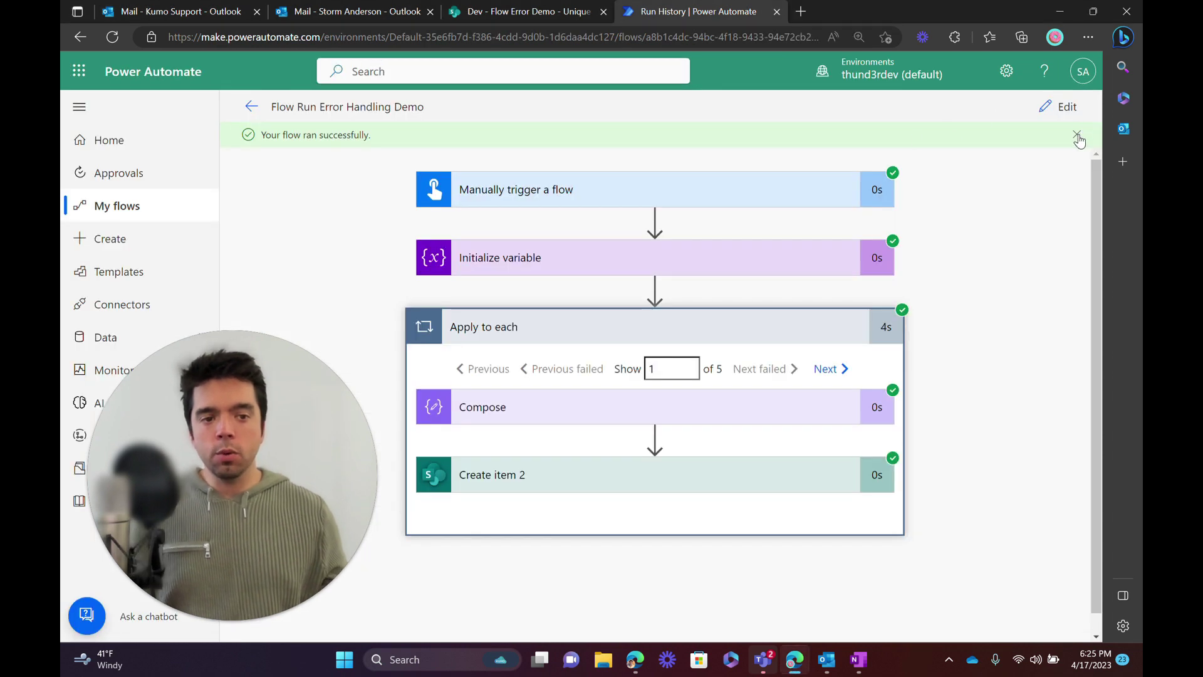
# Reopen the flow for editing and run a second manual test with the same array values.
pyautogui.click(1063, 108)
pyautogui.click(1068, 118)
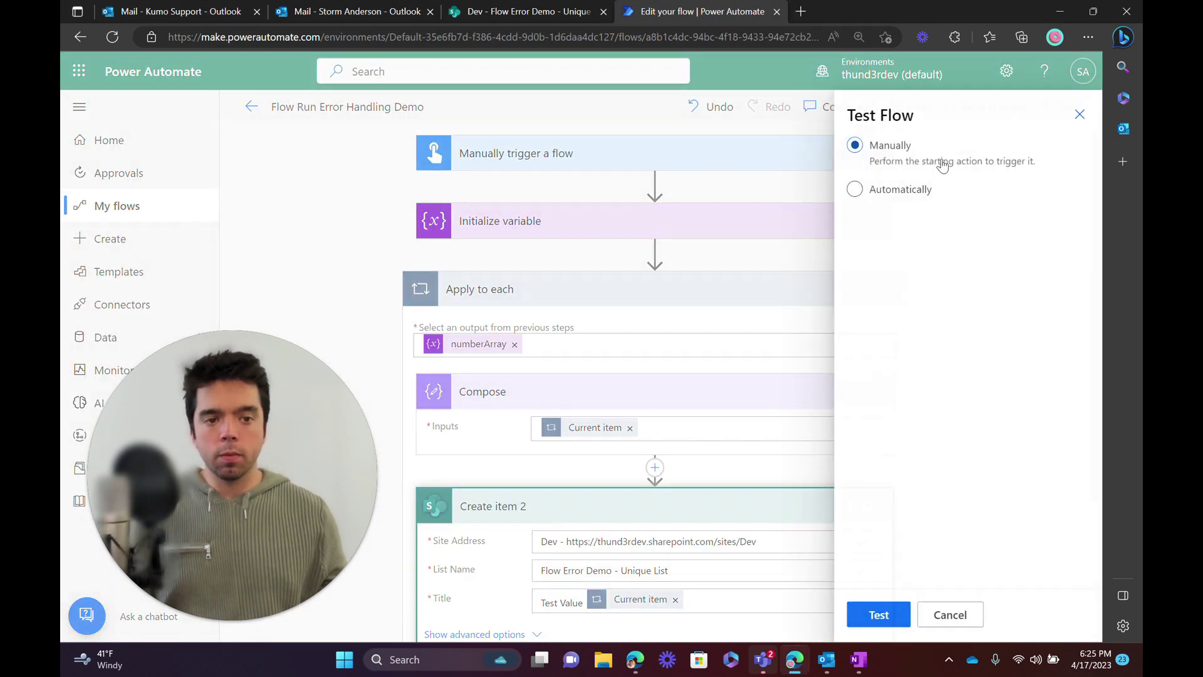
pyautogui.click(895, 616)
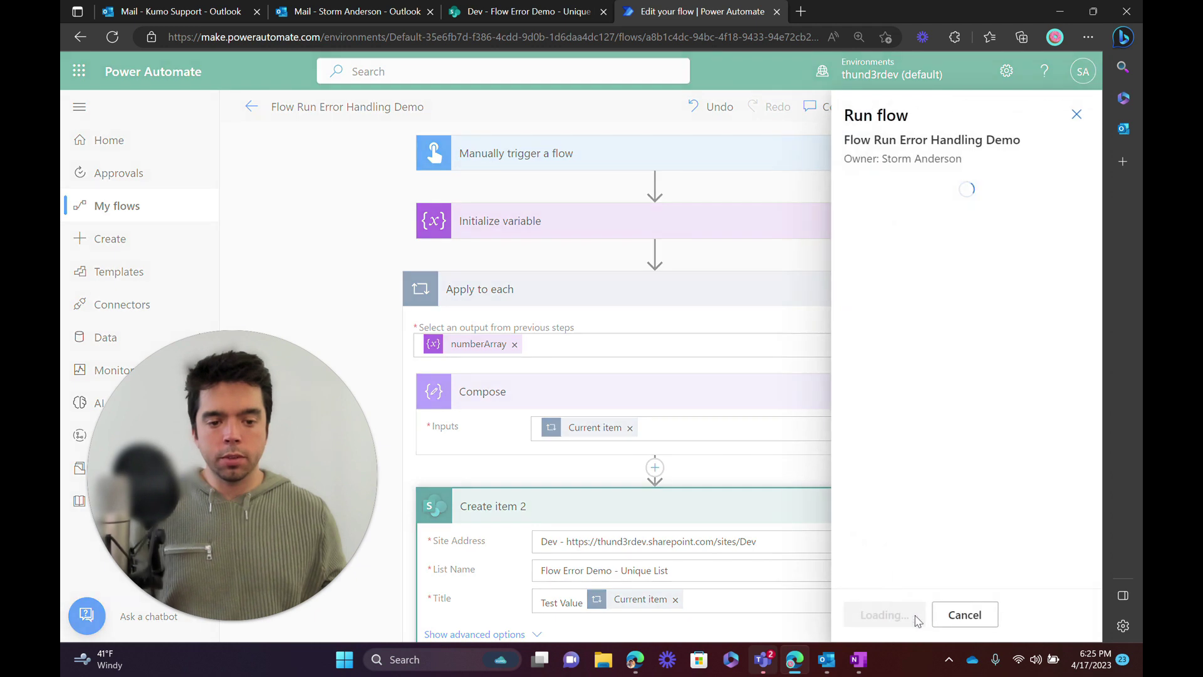
pyautogui.click(894, 615)
pyautogui.click(893, 617)
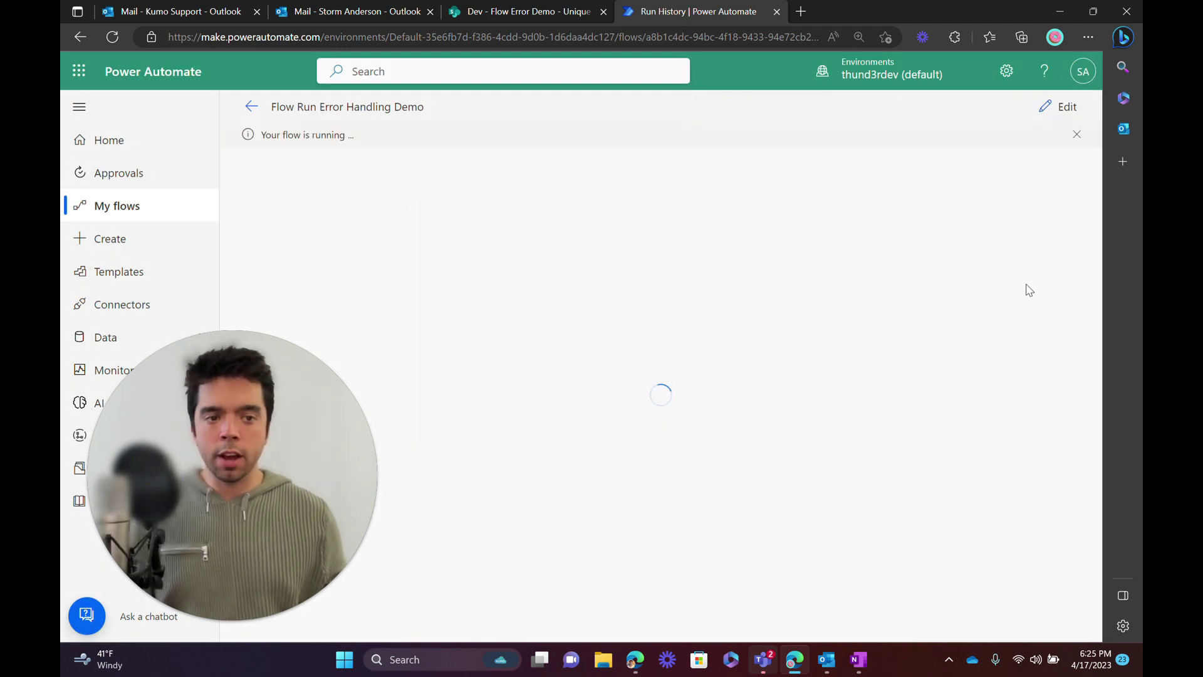
# Examine the error details and step through the failed Apply to each iterations, closing the failure notice and the error details.
pyautogui.click(798, 337)
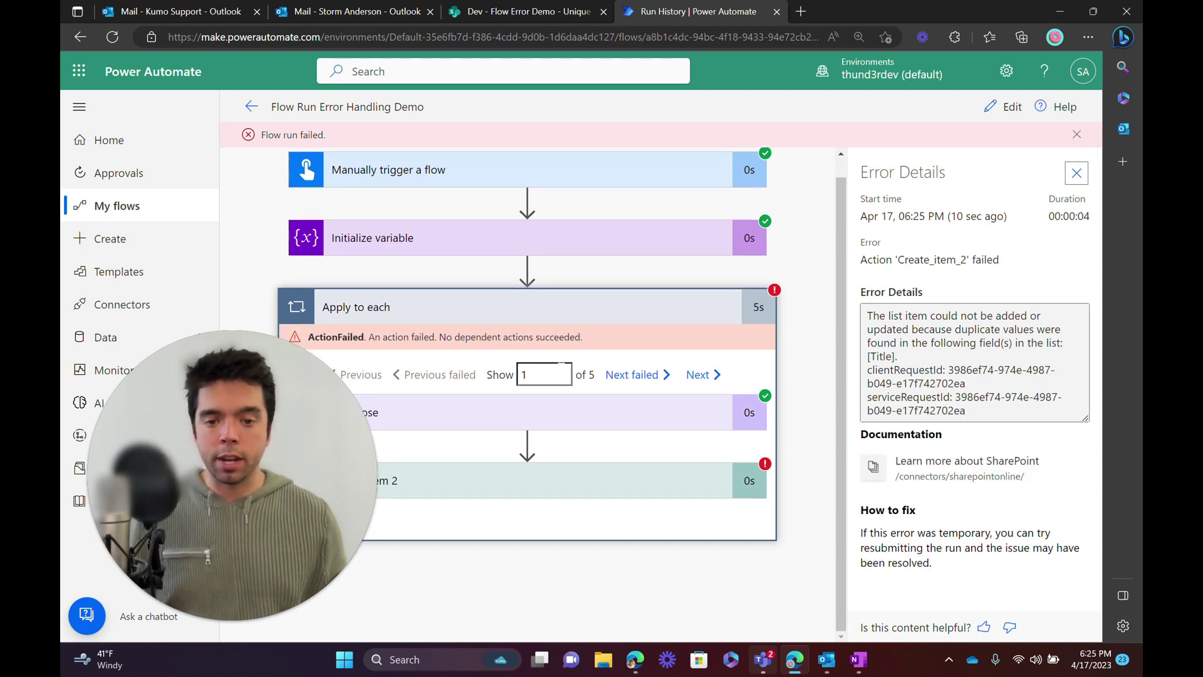
pyautogui.click(634, 378)
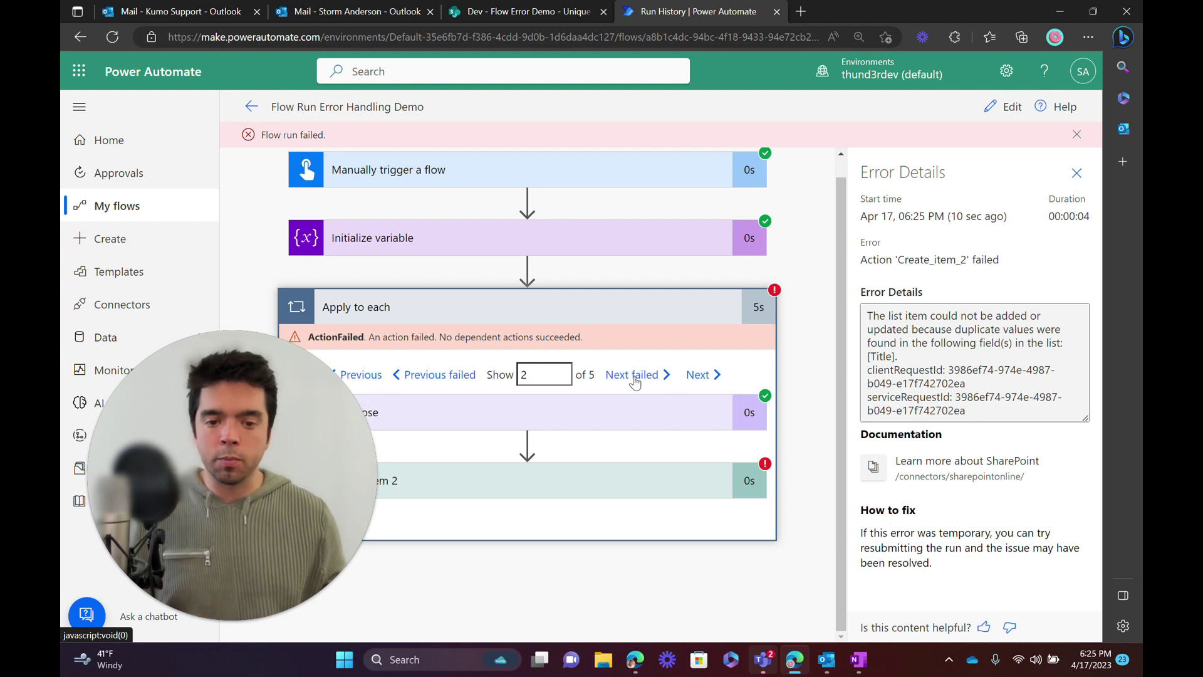
pyautogui.click(634, 378)
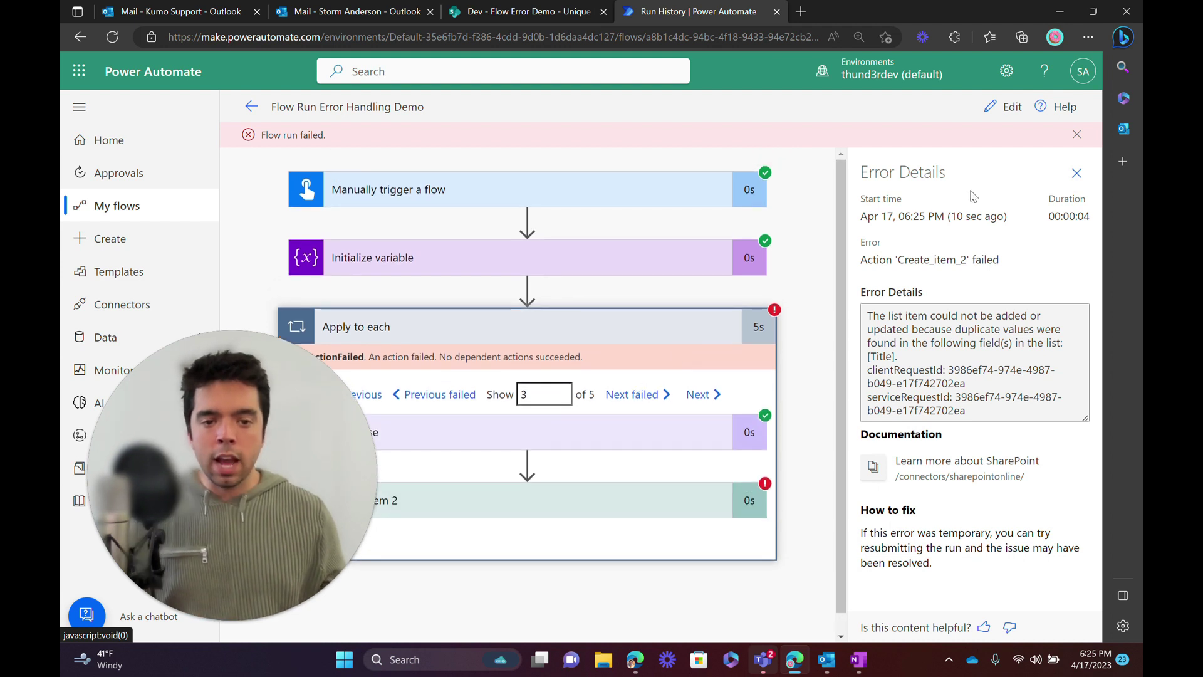
pyautogui.click(1077, 134)
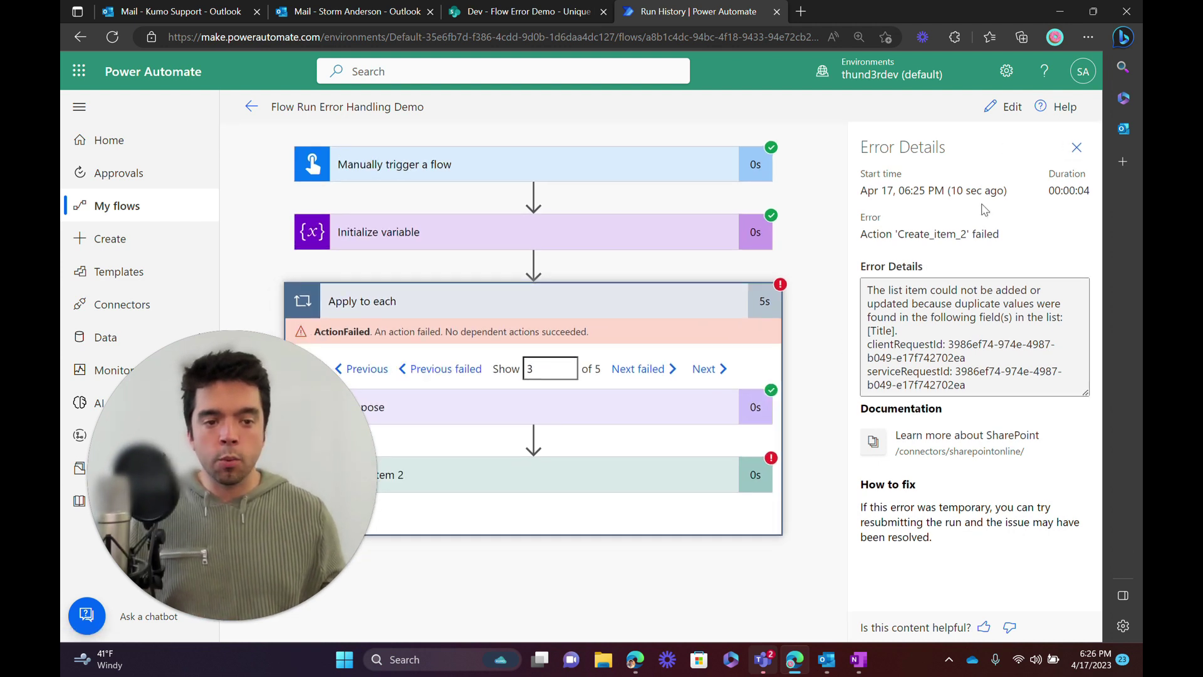
pyautogui.click(1077, 147)
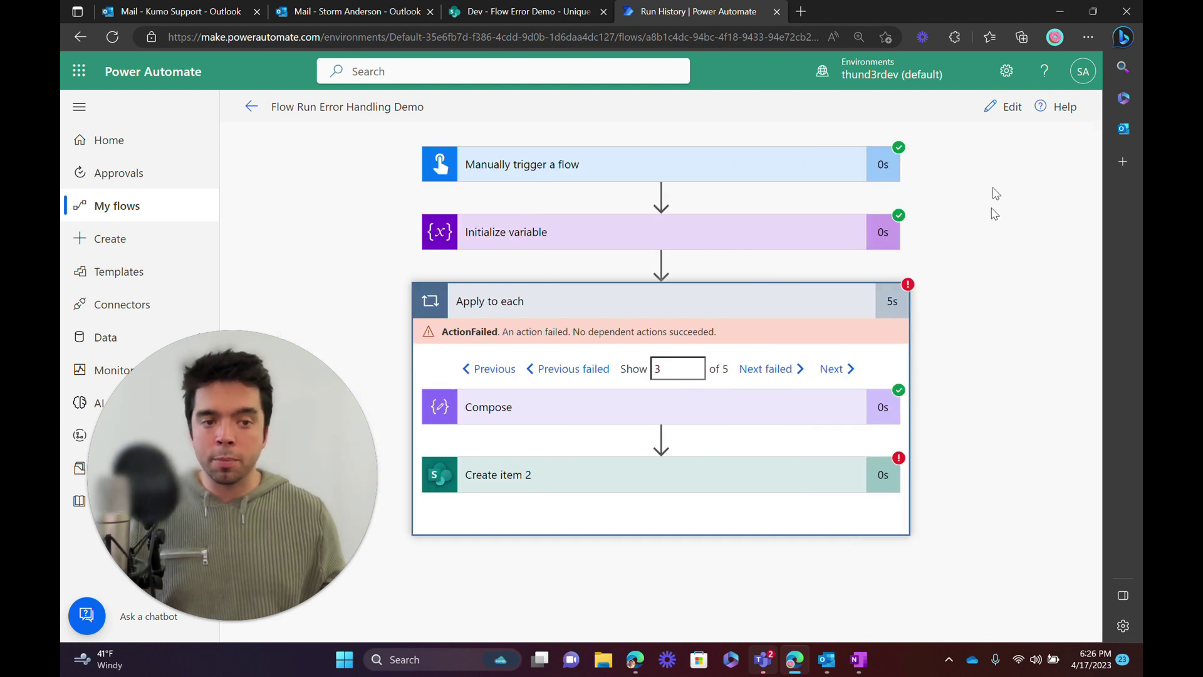
# Reopen the flow for editing and add a Compose action between Initialize variable and Apply to each.
pyautogui.click(1004, 109)
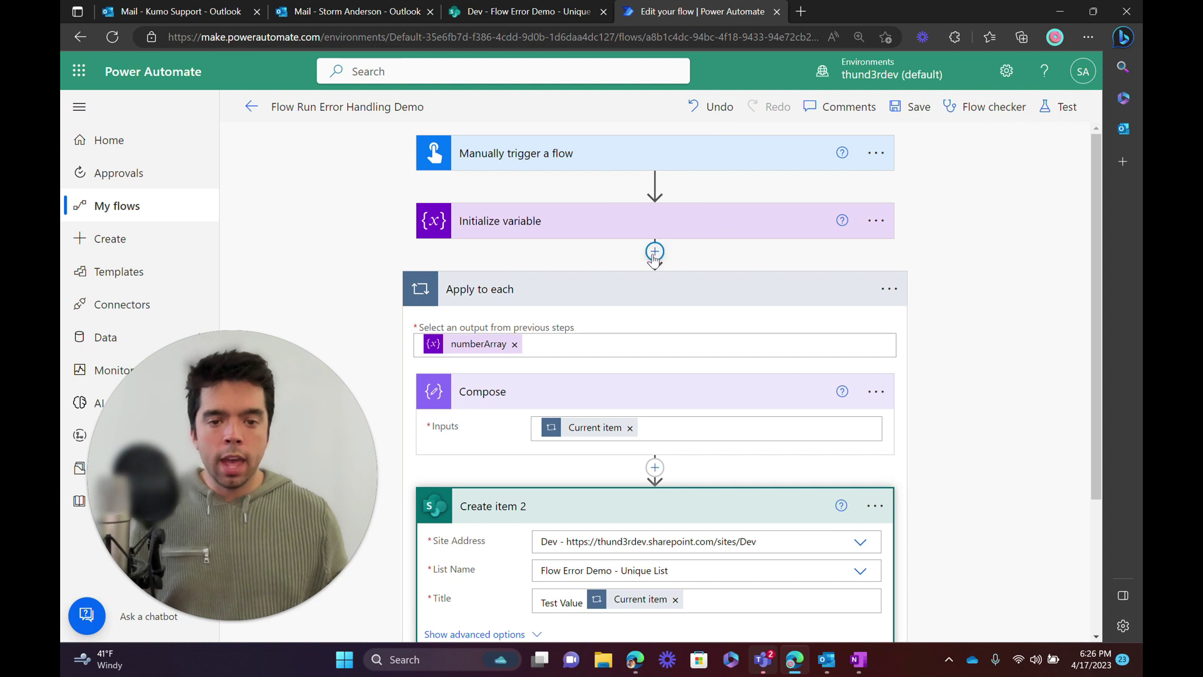
pyautogui.click(655, 253)
pyautogui.click(651, 275)
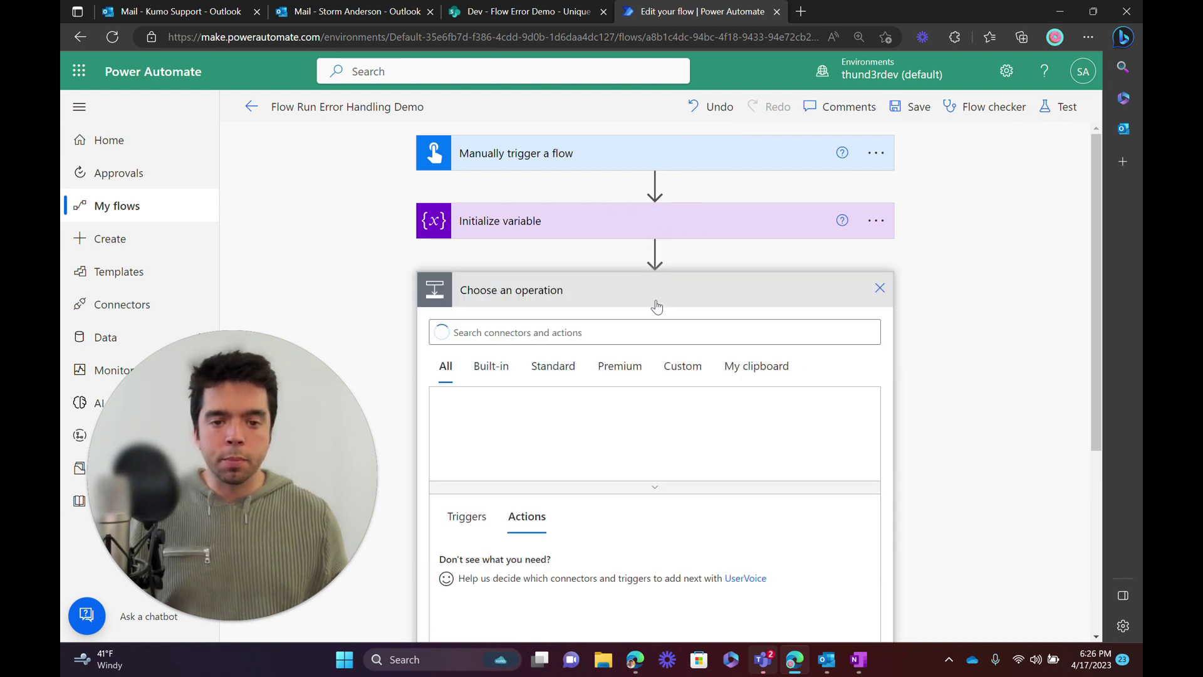
pyautogui.write('compose')
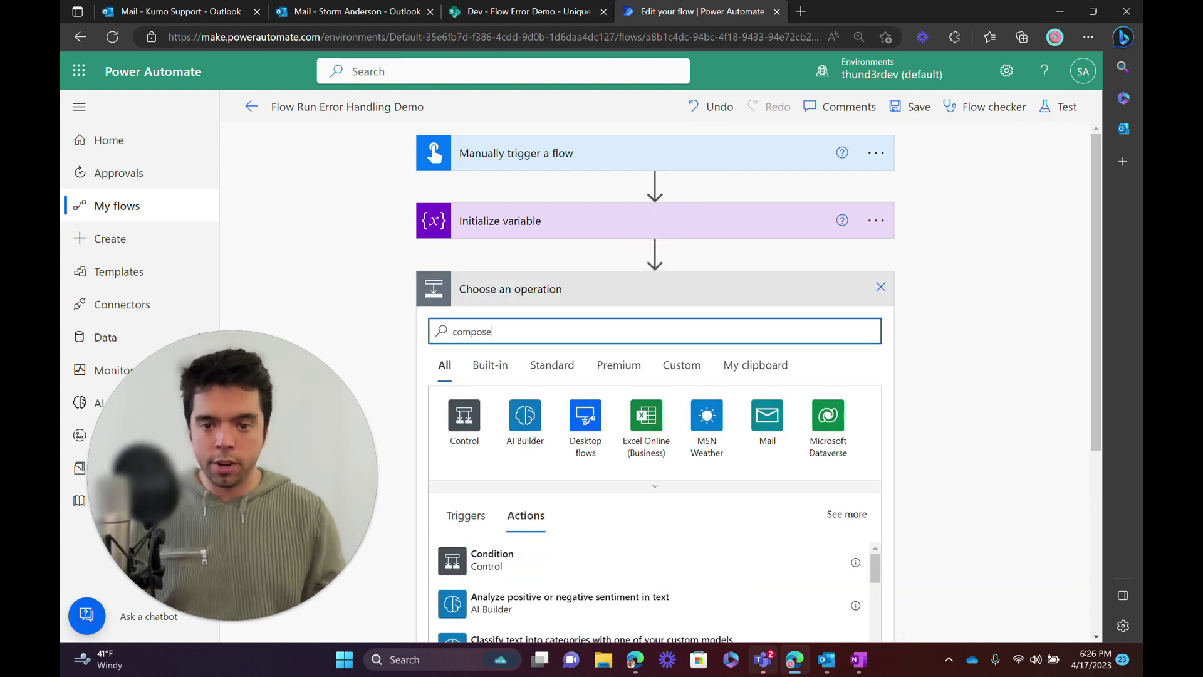
pyautogui.click(554, 561)
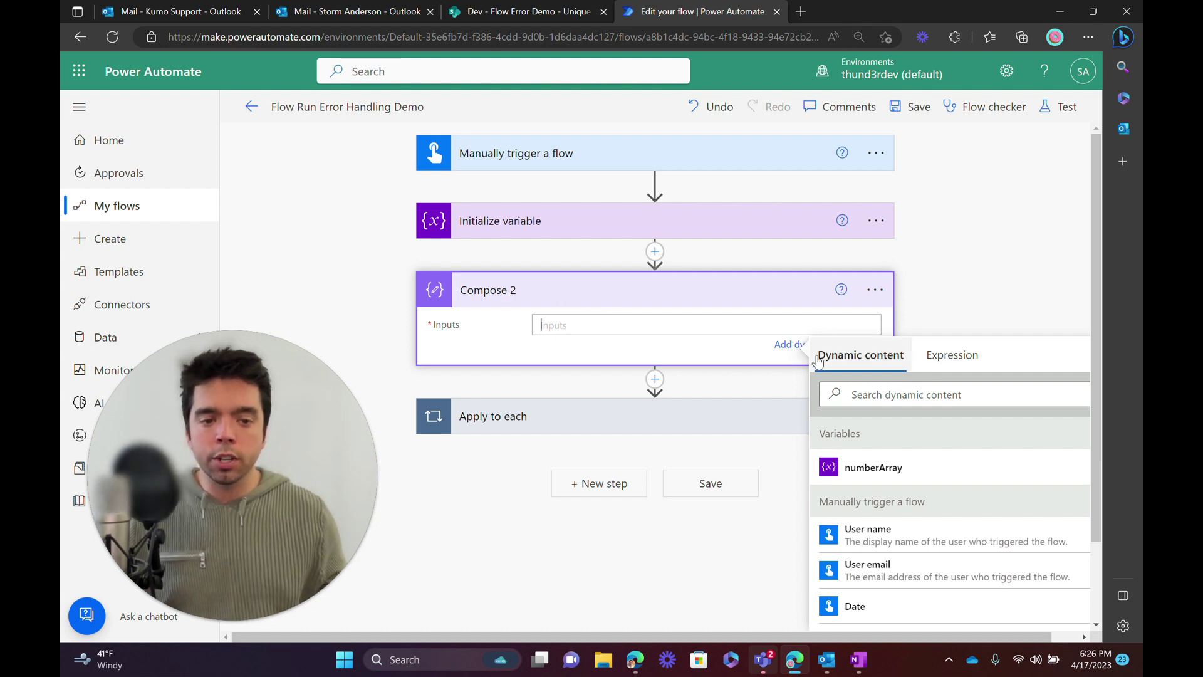
# Prepare an expression for the new Compose input, switch to OneNote, and copy the single-line concat expression that builds the flow run URL.
pyautogui.click(949, 367)
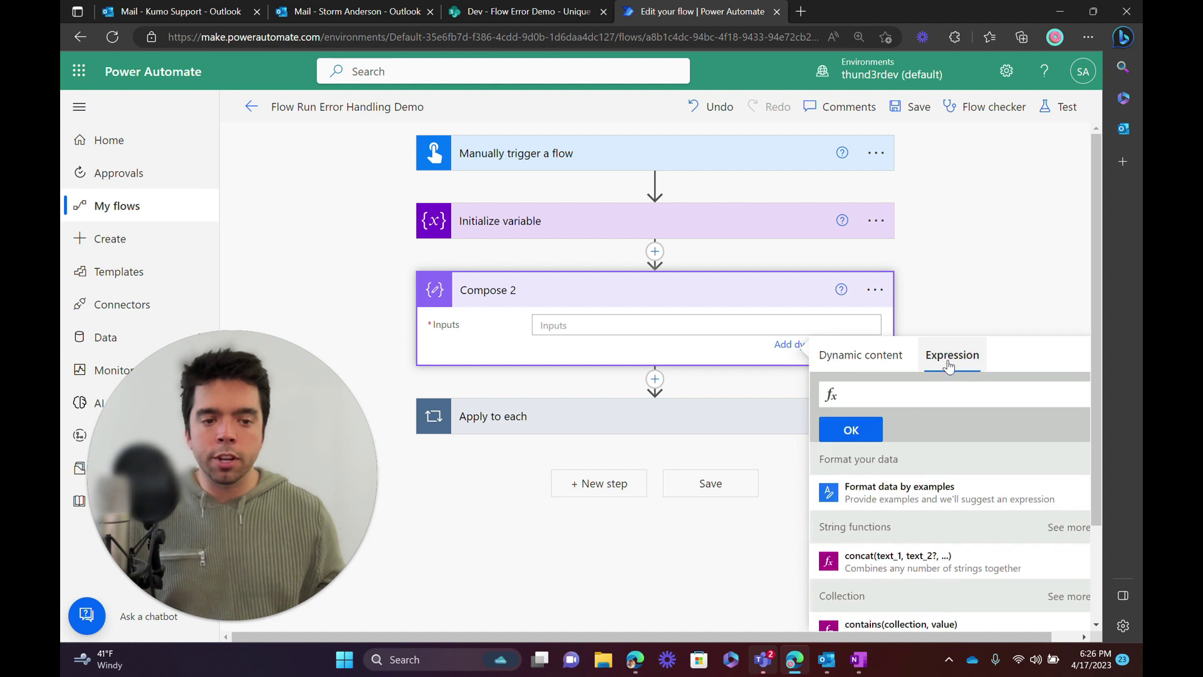
pyautogui.click(860, 659)
pyautogui.moveTo(284, 491); pyautogui.dragTo(784, 556)
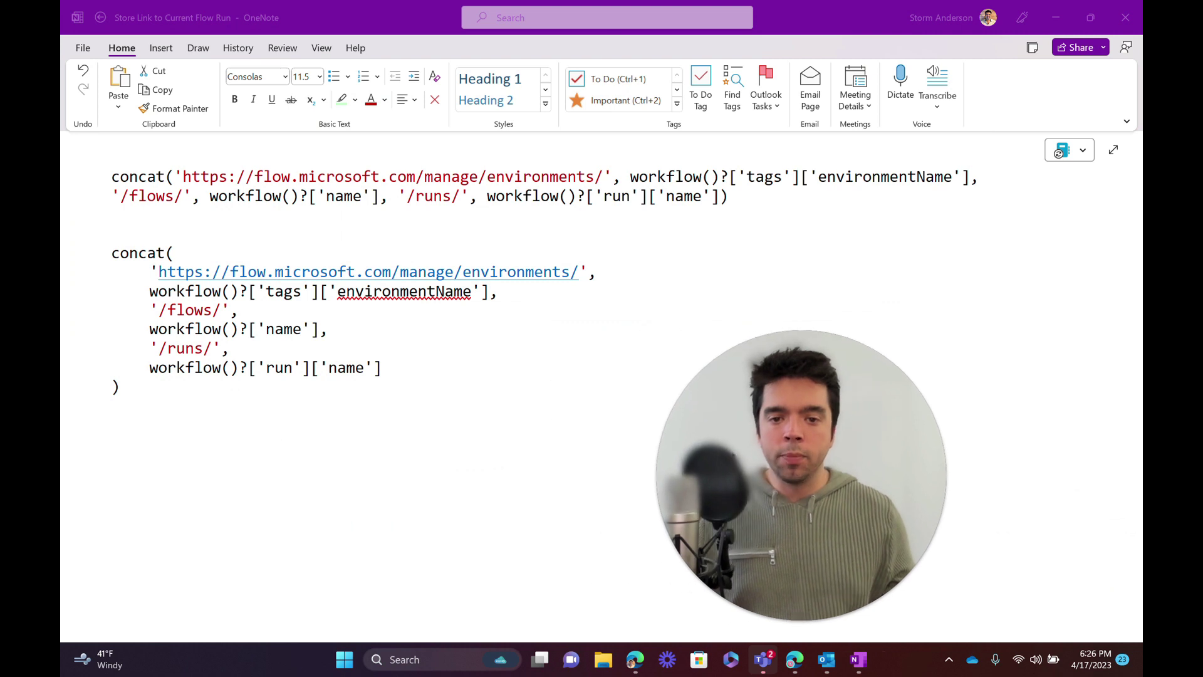
pyautogui.moveTo(730, 196); pyautogui.dragTo(112, 177)
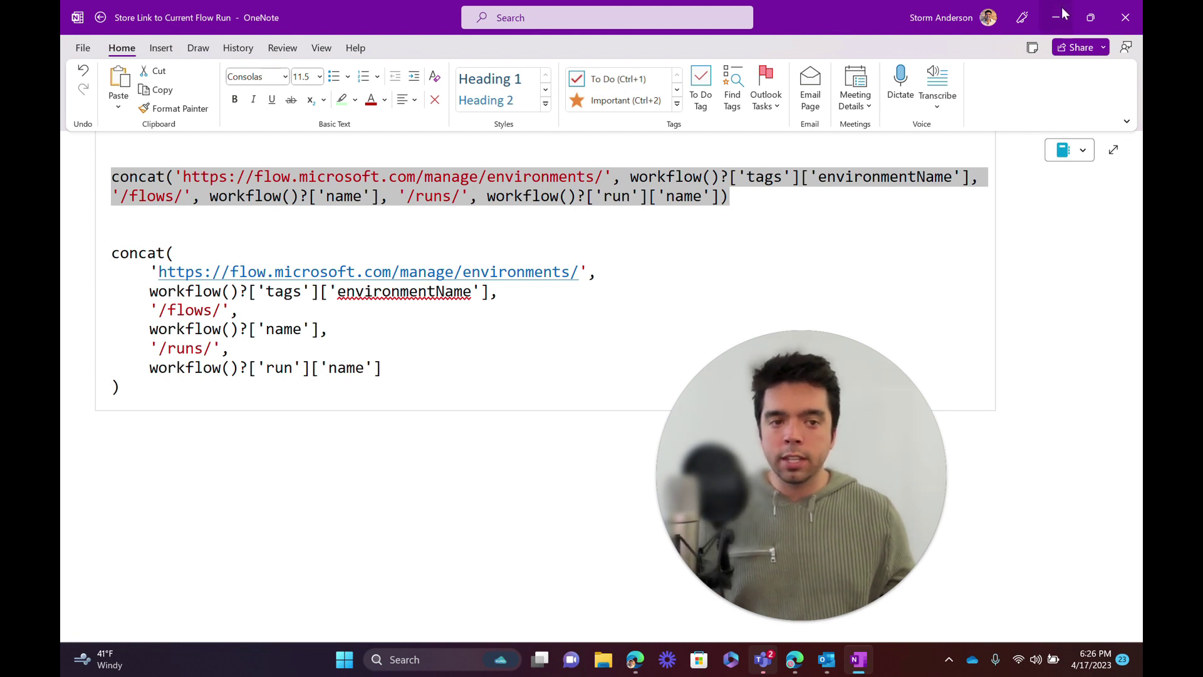
# Return to Power Automate and insert the copied concat expression as the input of the Compose 2 action.
pyautogui.hotkey('alt', 'Tab')
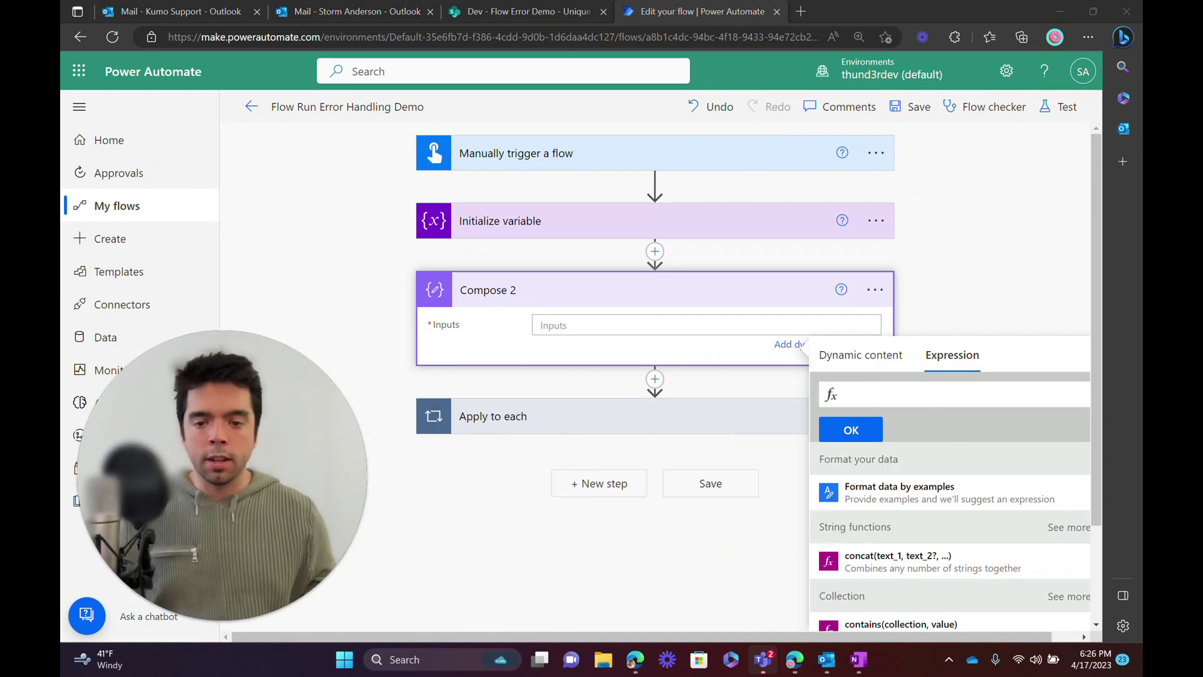
pyautogui.hotkey('ctrl', 'v')
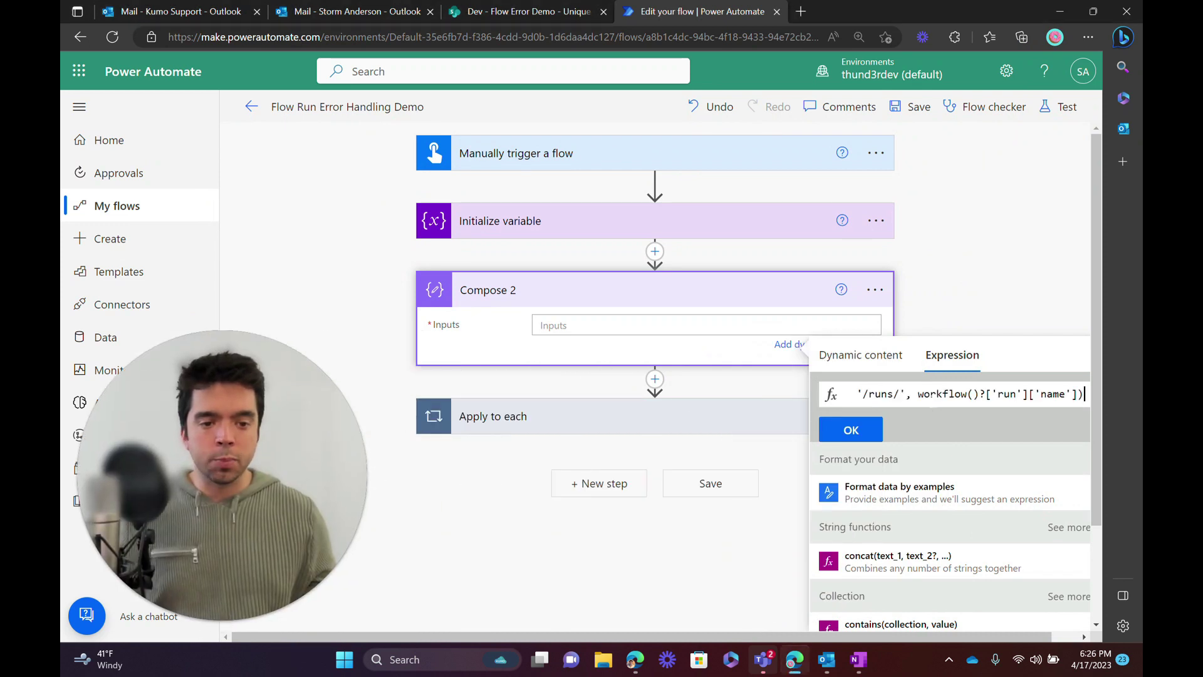
pyautogui.click(851, 430)
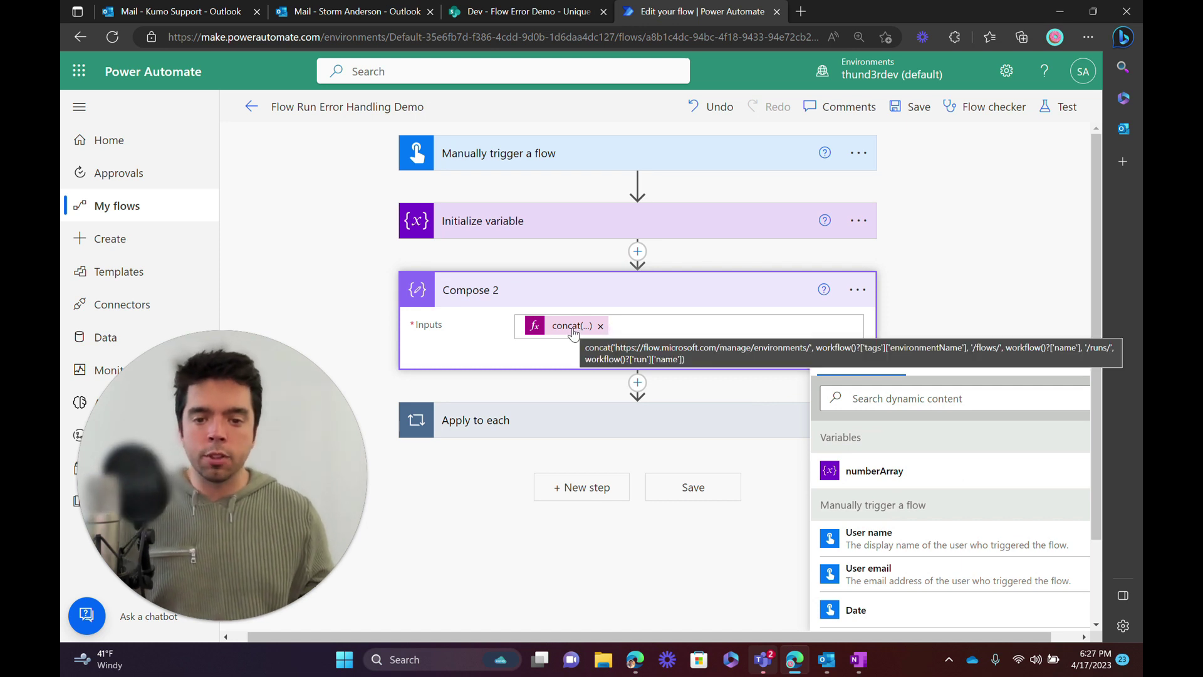
pyautogui.click(896, 297)
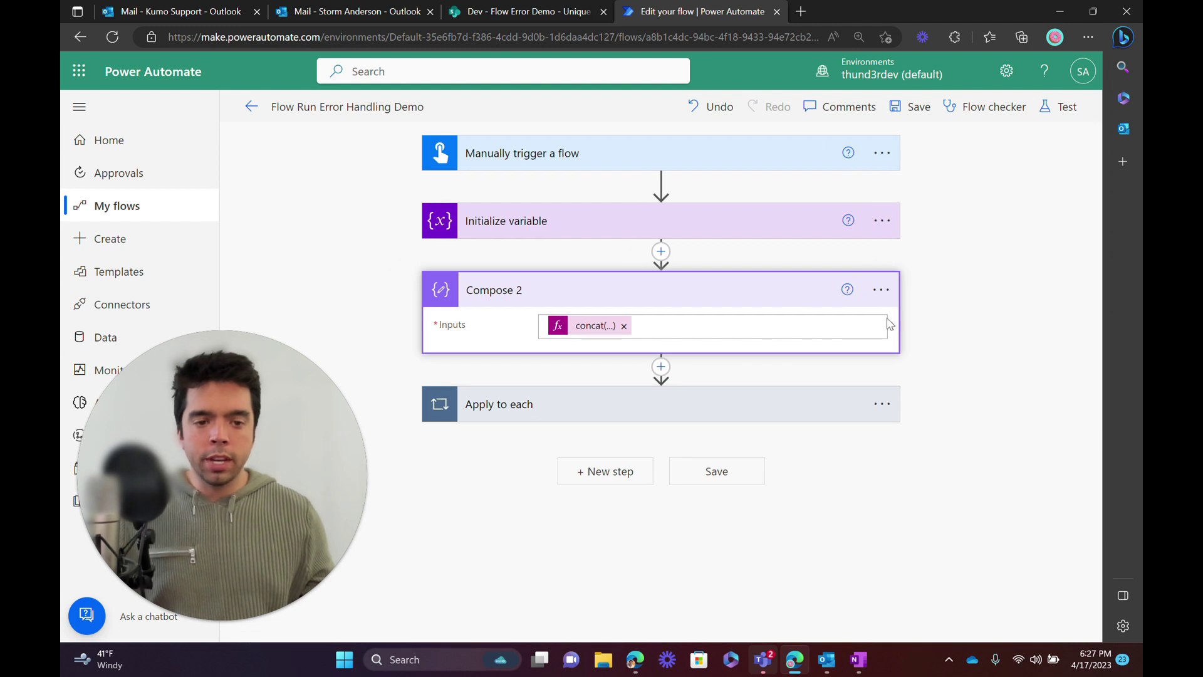
# Rename the Compose 2 action to FlowRunURL.
pyautogui.click(881, 289)
pyautogui.click(959, 345)
pyautogui.write('F')
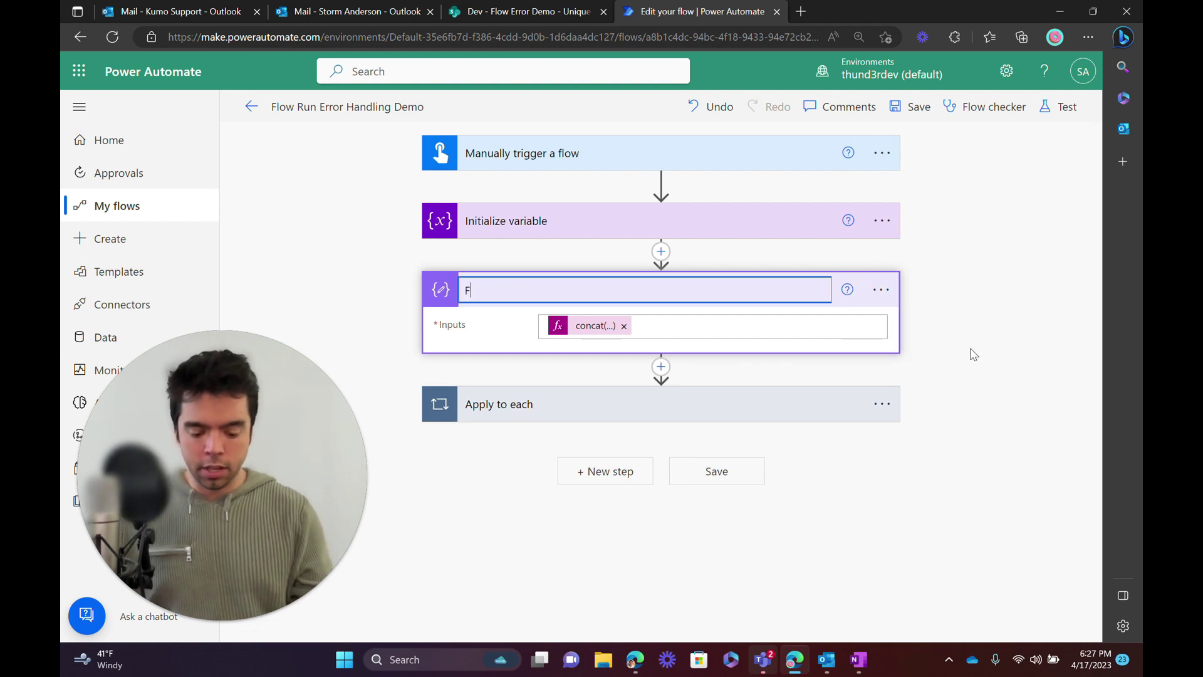
pyautogui.write('low unURL')
pyautogui.press('Return')
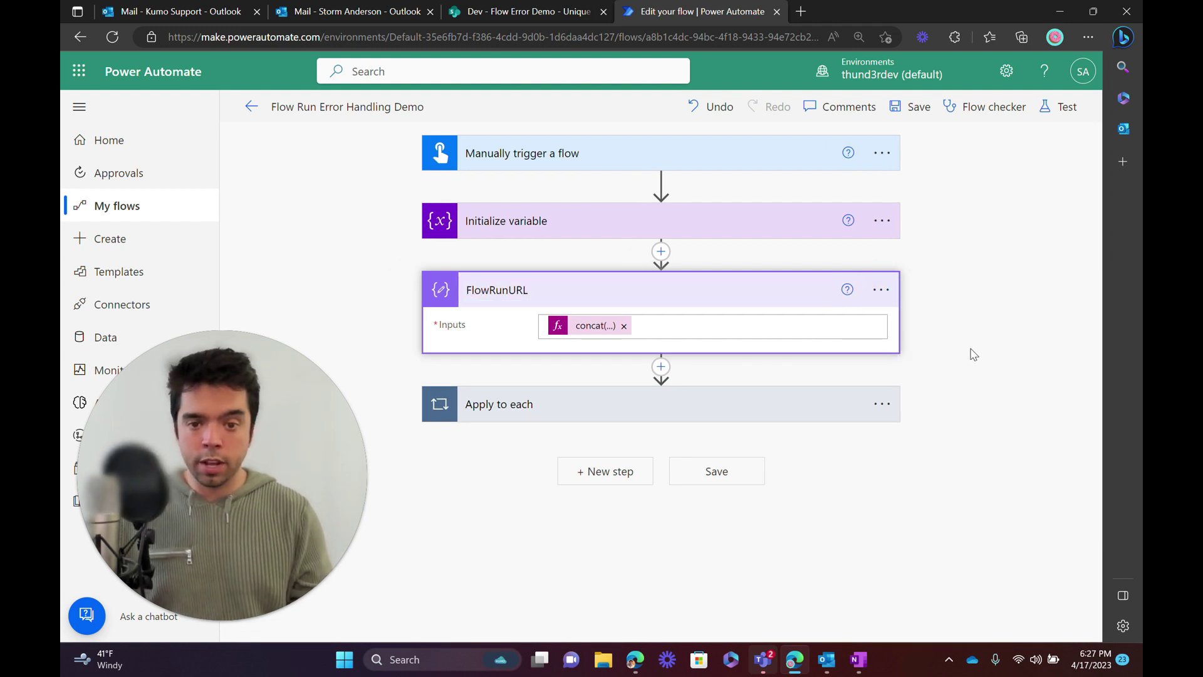
# Check the actions inside Apply to each and add a Send an email from a shared mailbox (V2) action after the loop.
pyautogui.click(757, 414)
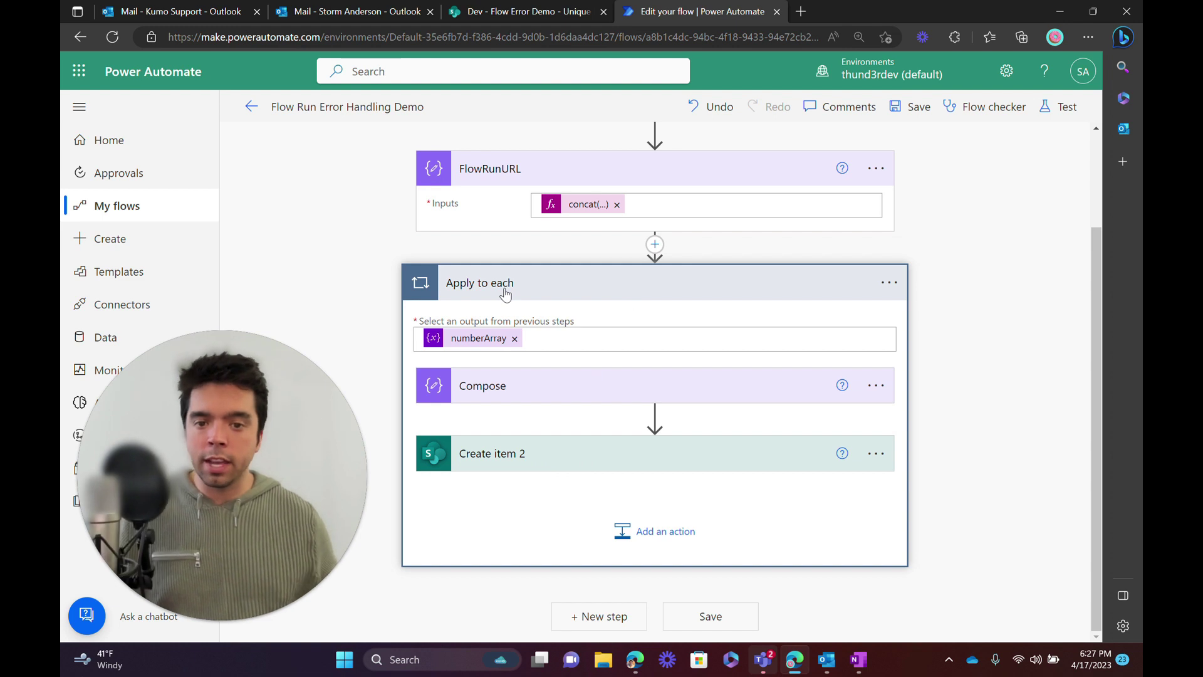
pyautogui.click(471, 290)
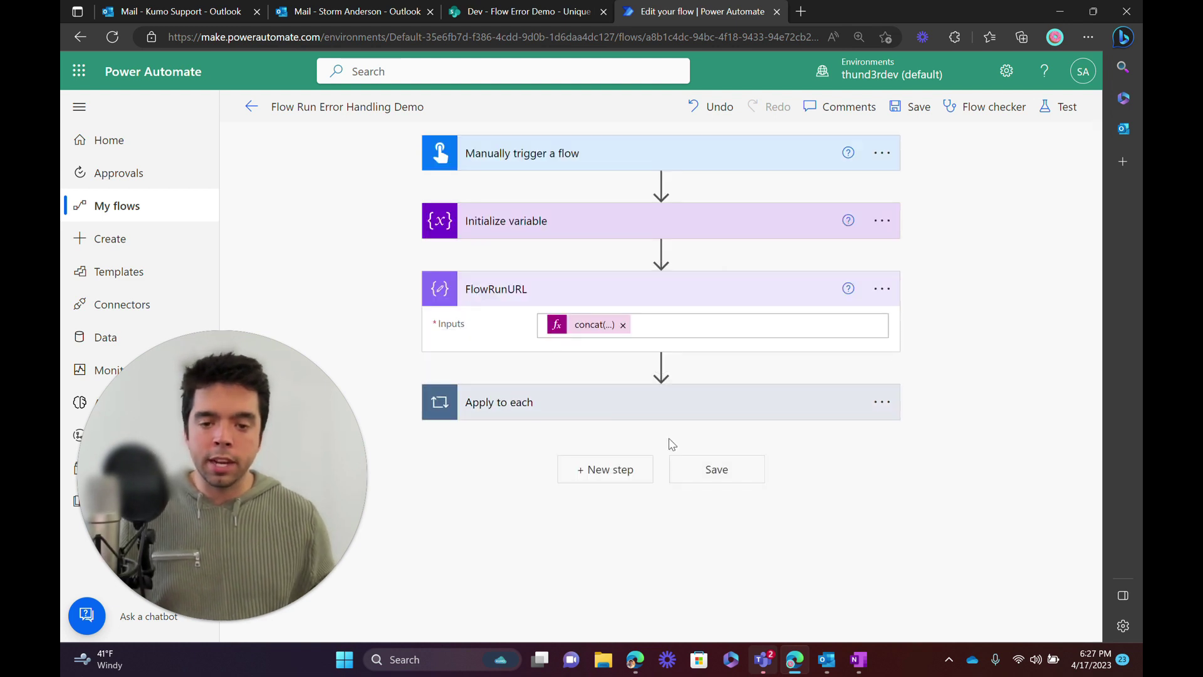
pyautogui.click(599, 472)
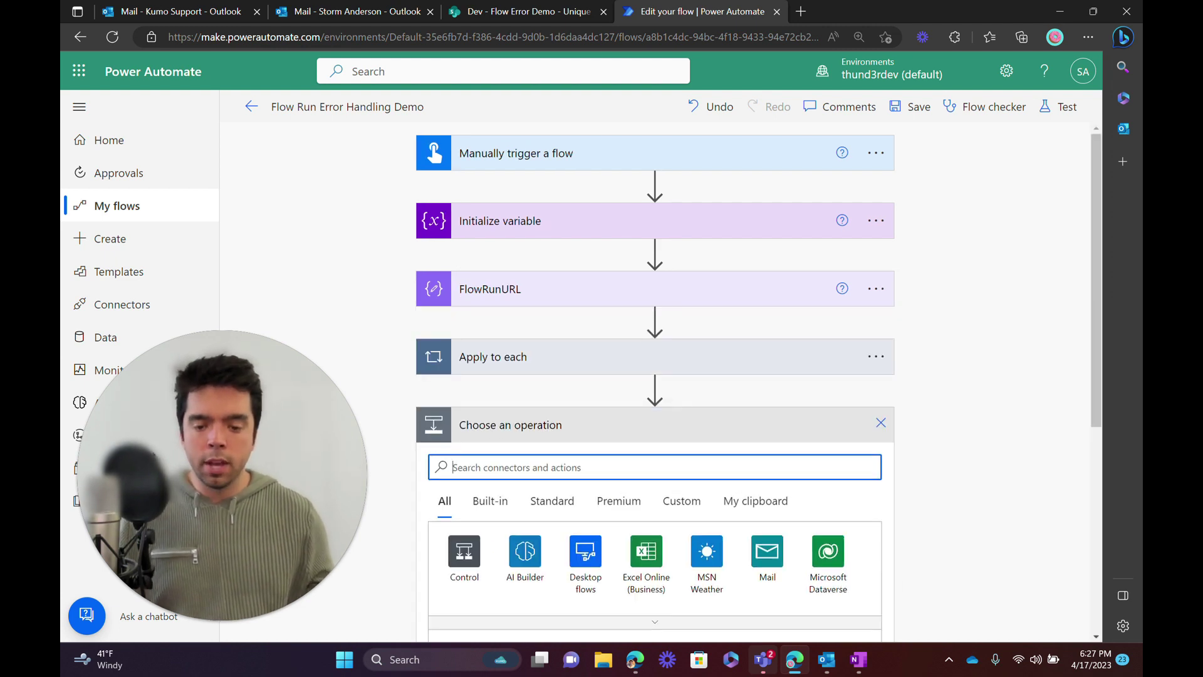
pyautogui.write('send')
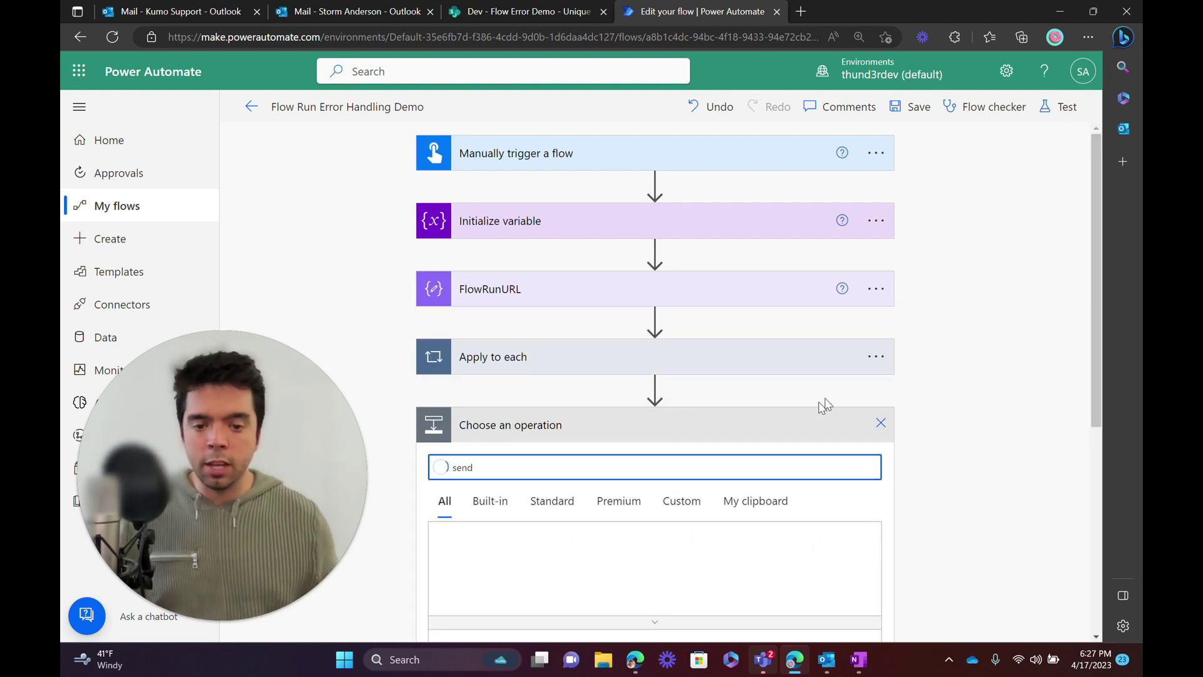
pyautogui.scroll(-5, 817, 408)
pyautogui.write('d shared mailbox')
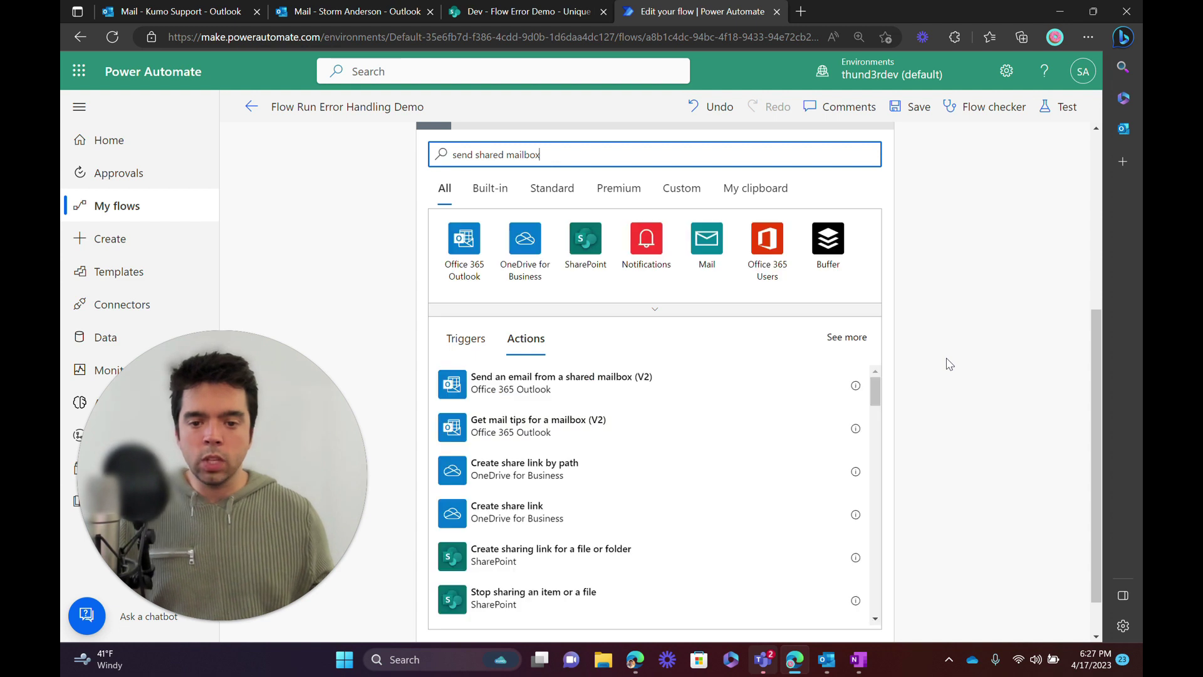
pyautogui.click(640, 397)
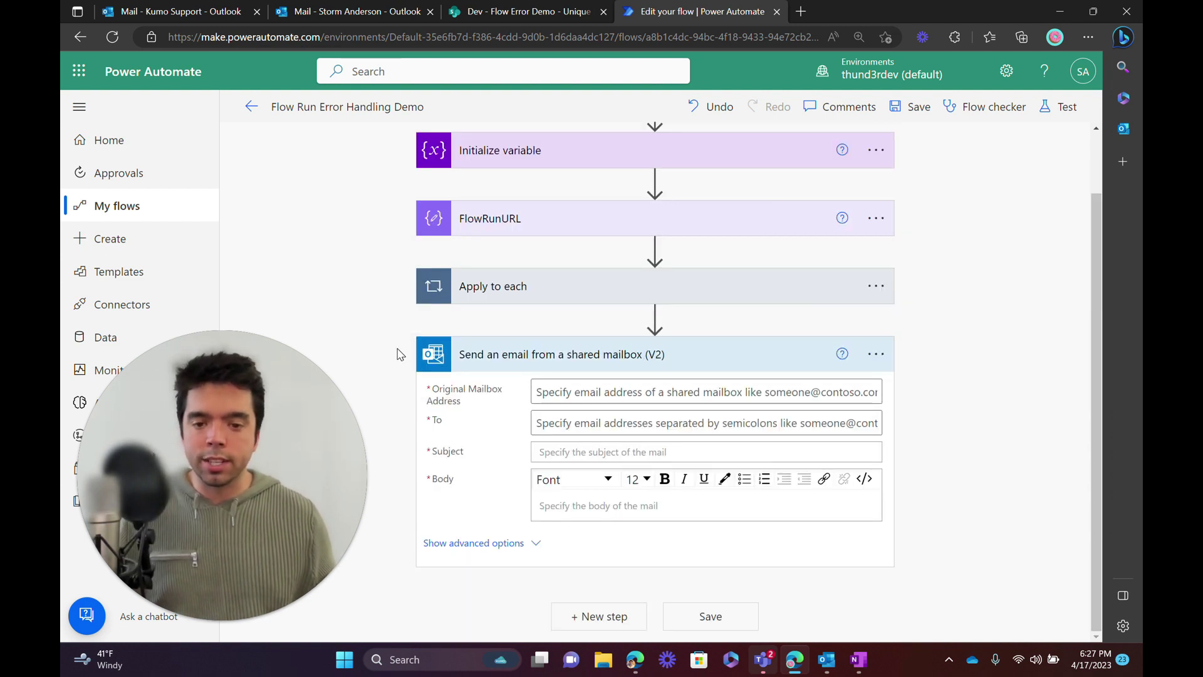
# Set both the email's original mailbox address and its recipient to Kumo Support, and enter the subject Flow Run Failure.
pyautogui.click(556, 391)
pyautogui.write('kumo')
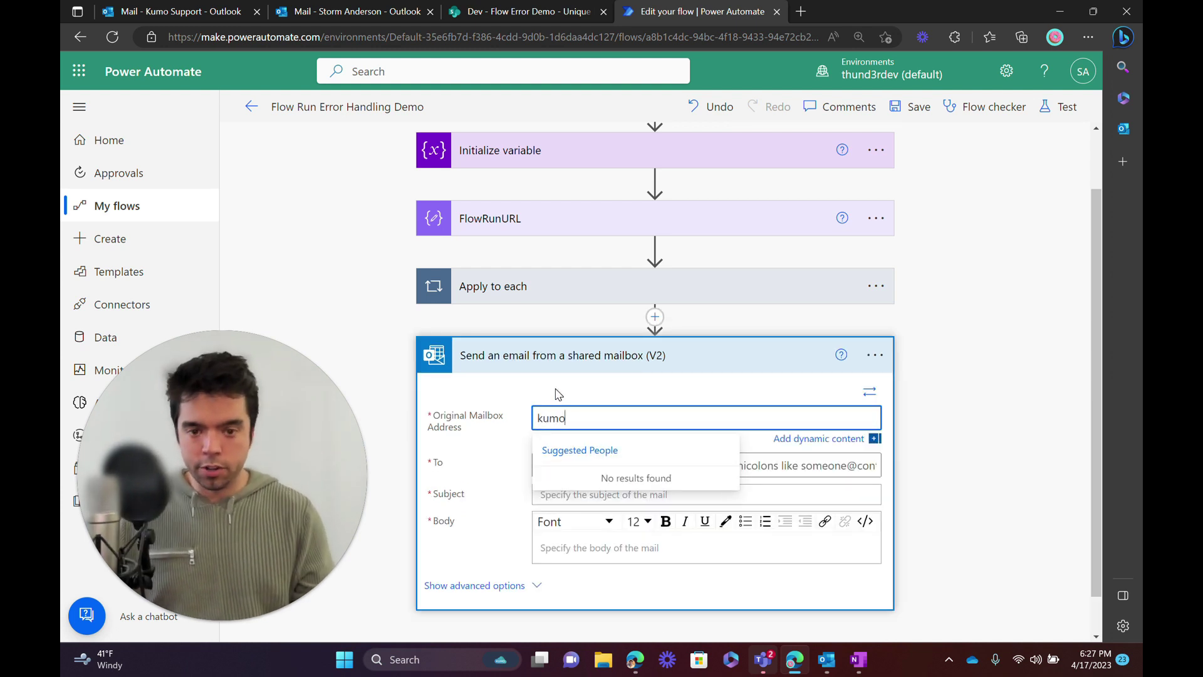
pyautogui.write(' support')
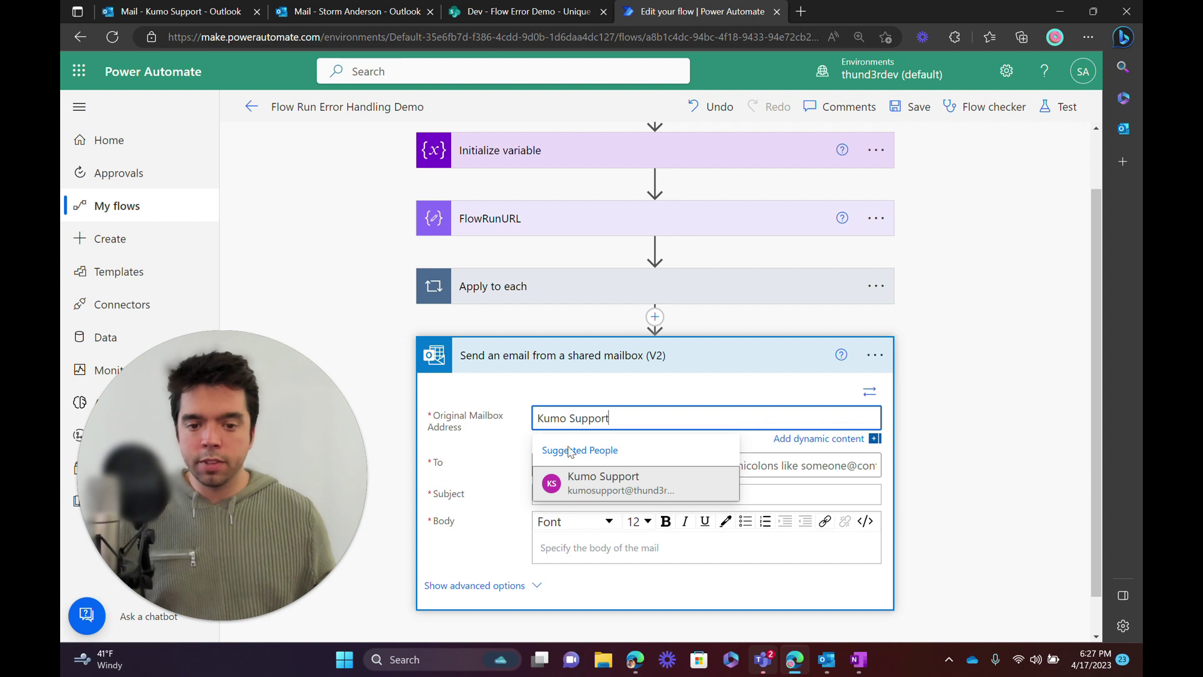
pyautogui.click(618, 489)
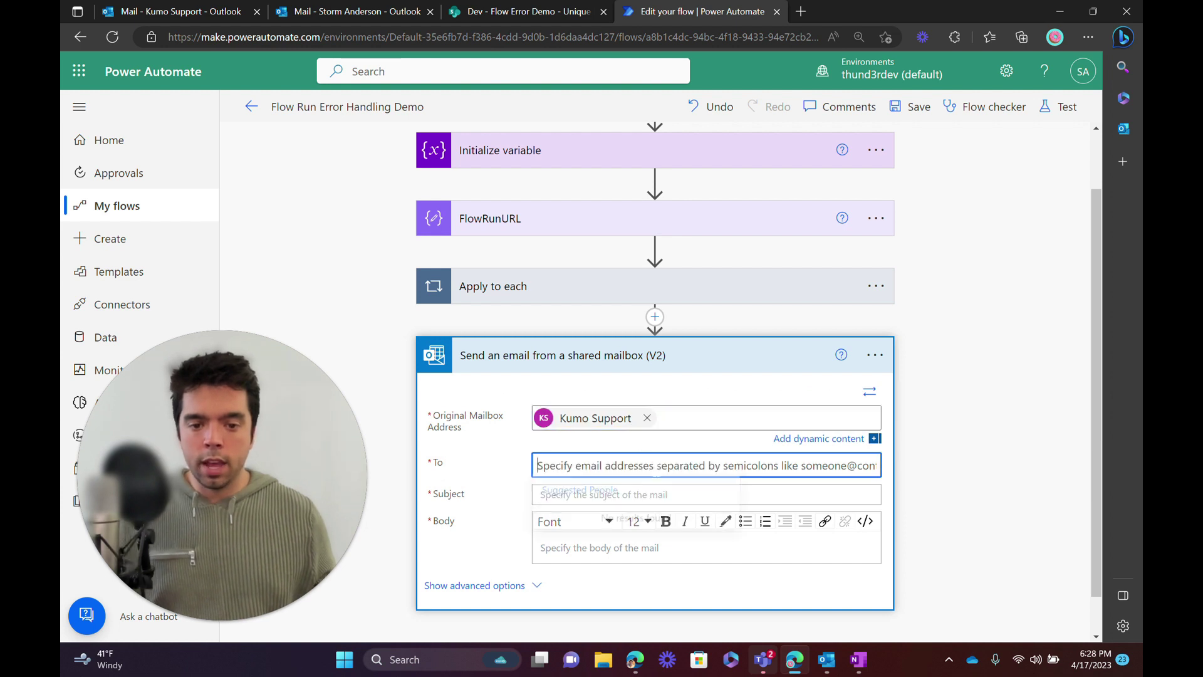
pyautogui.write('kumo suppor')
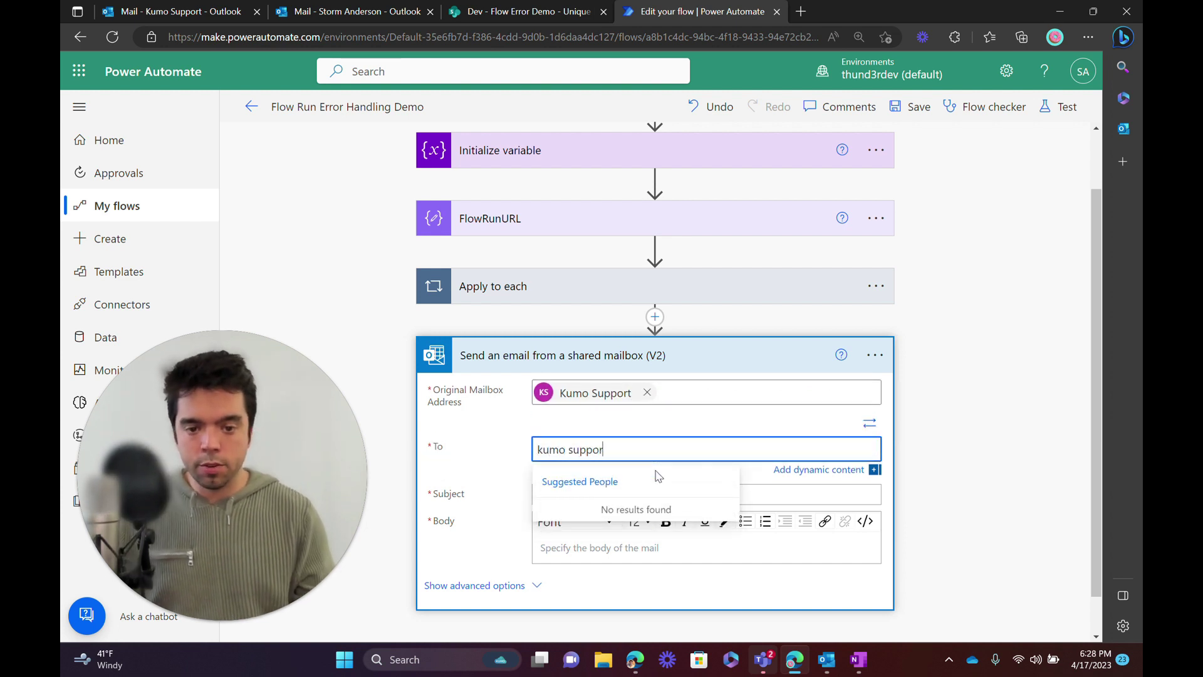
pyautogui.write('t')
pyautogui.click(646, 517)
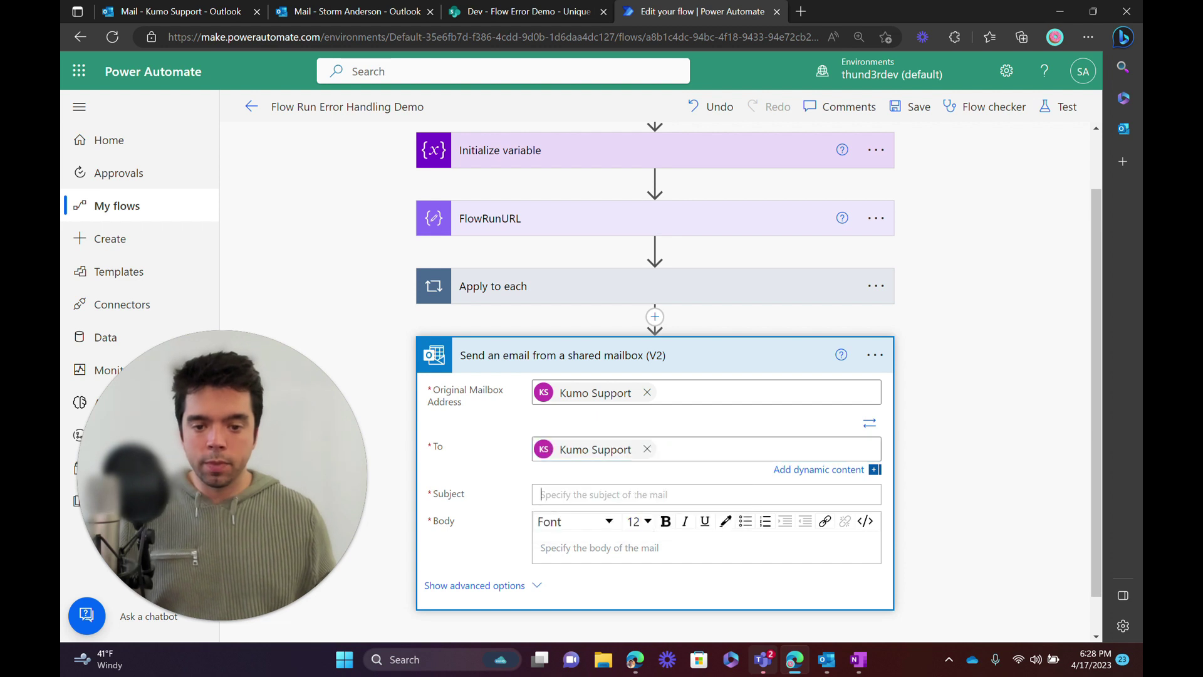
pyautogui.write('Flow Run Failure')
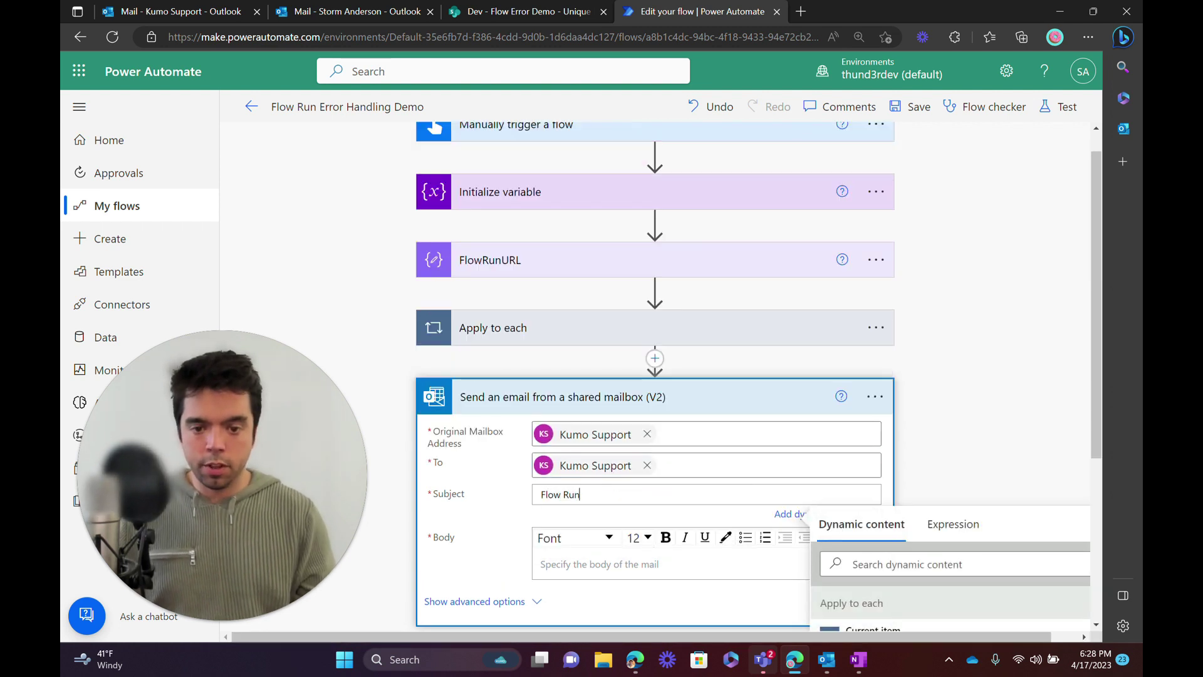
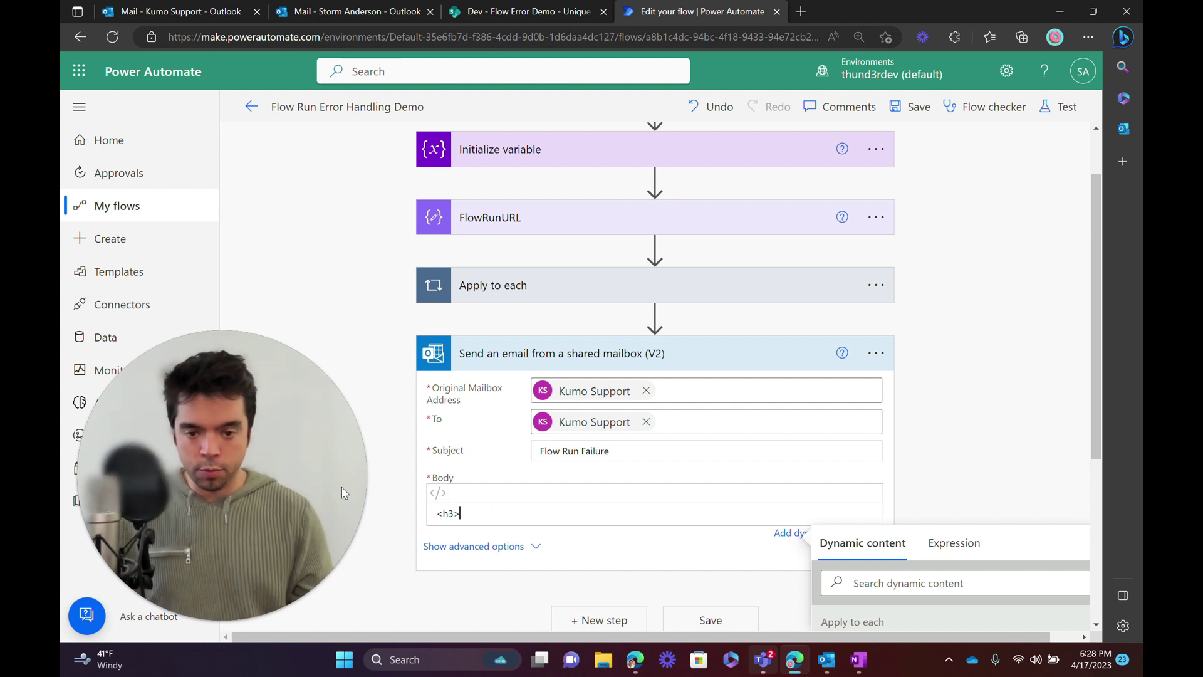
# In the email body's HTML, add an anchor reading "Link to Flow Run" that points to the FlowRunURL output, on its own line below <h3>.
pyautogui.scroll(-2, 1034, 338)
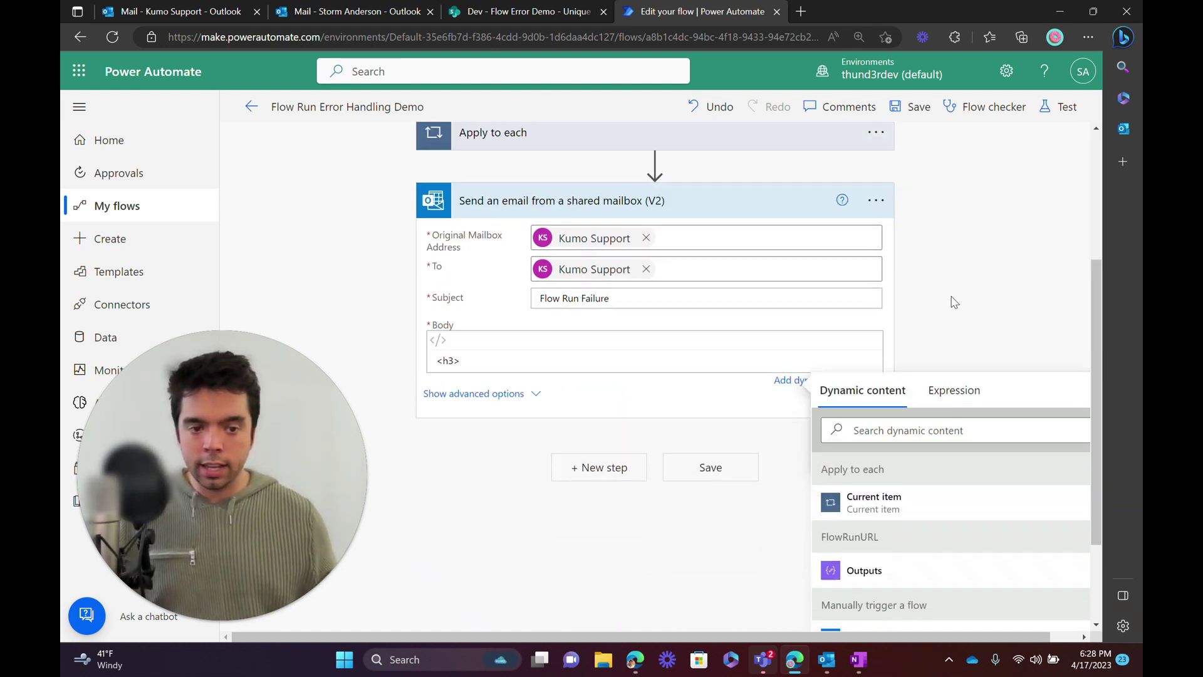
pyautogui.hotkey('ctrl', '+')
pyautogui.hotkey('ctrl', '+')
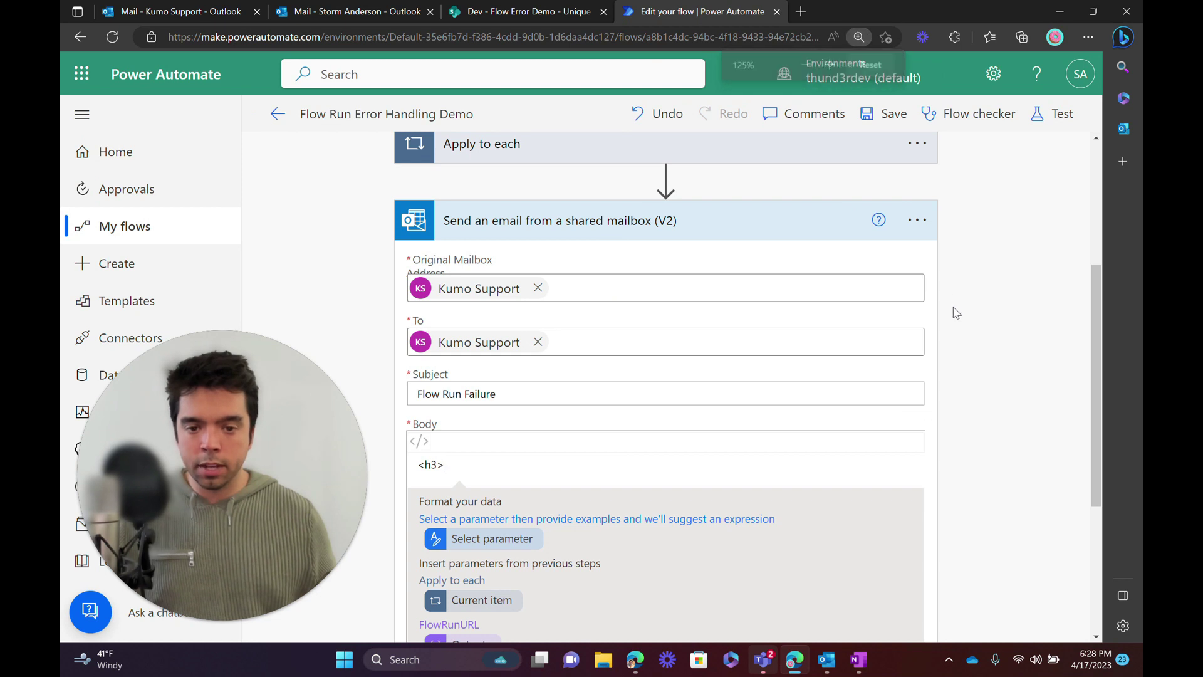
pyautogui.hotkey('ctrl', '+')
pyautogui.scroll(-3, 953, 312)
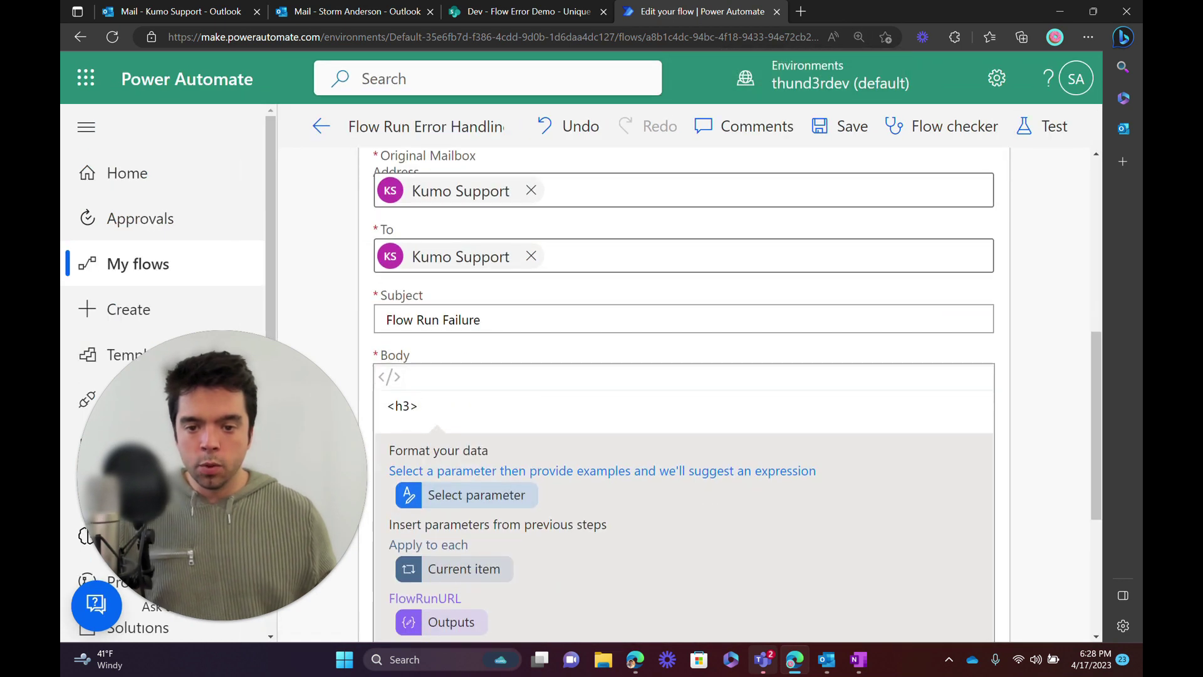
pyautogui.write('<a')
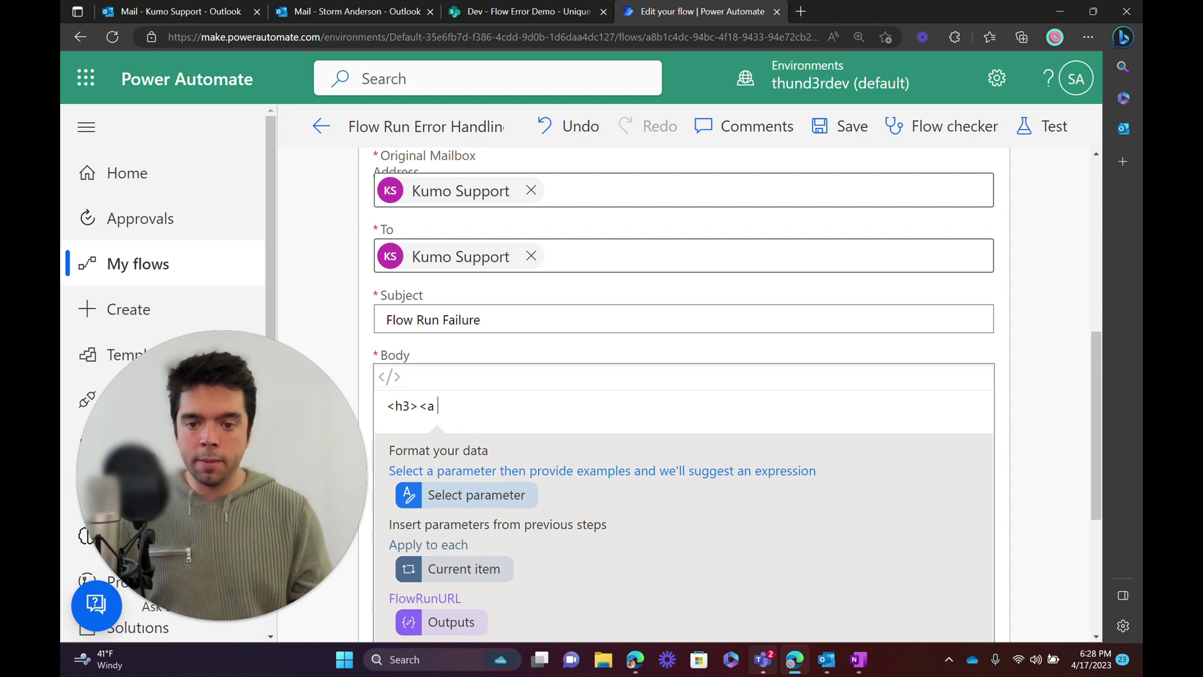
pyautogui.write(' href=')
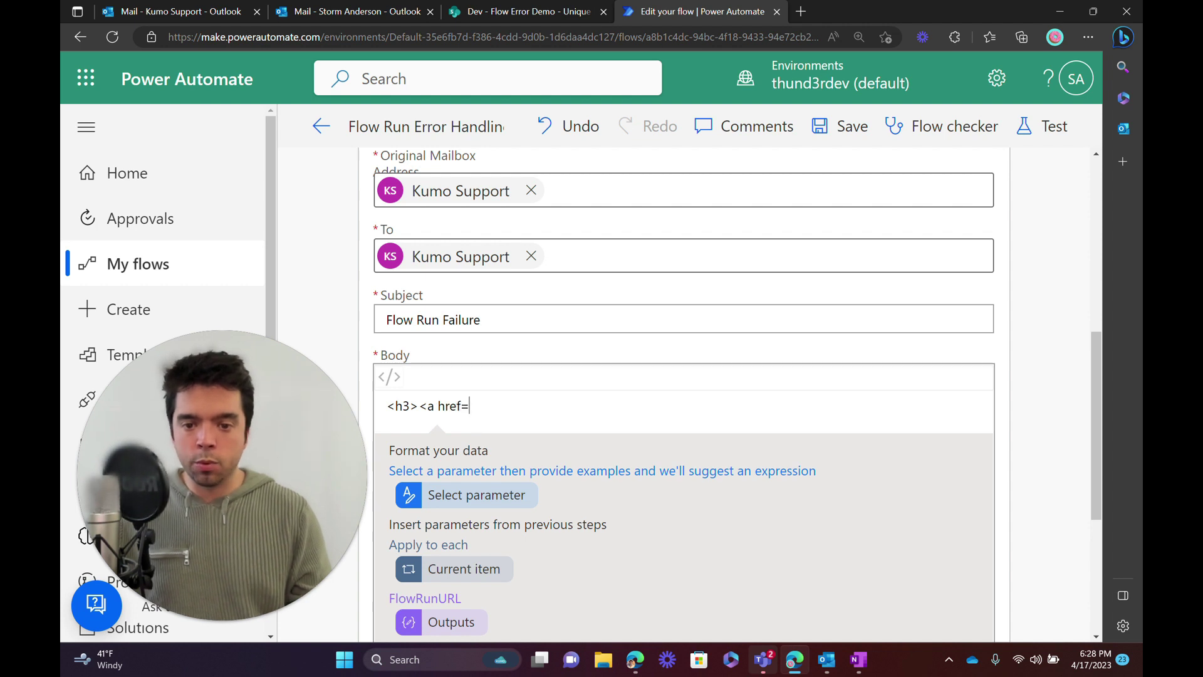
pyautogui.write("'")
pyautogui.scroll(-1, 459, 551)
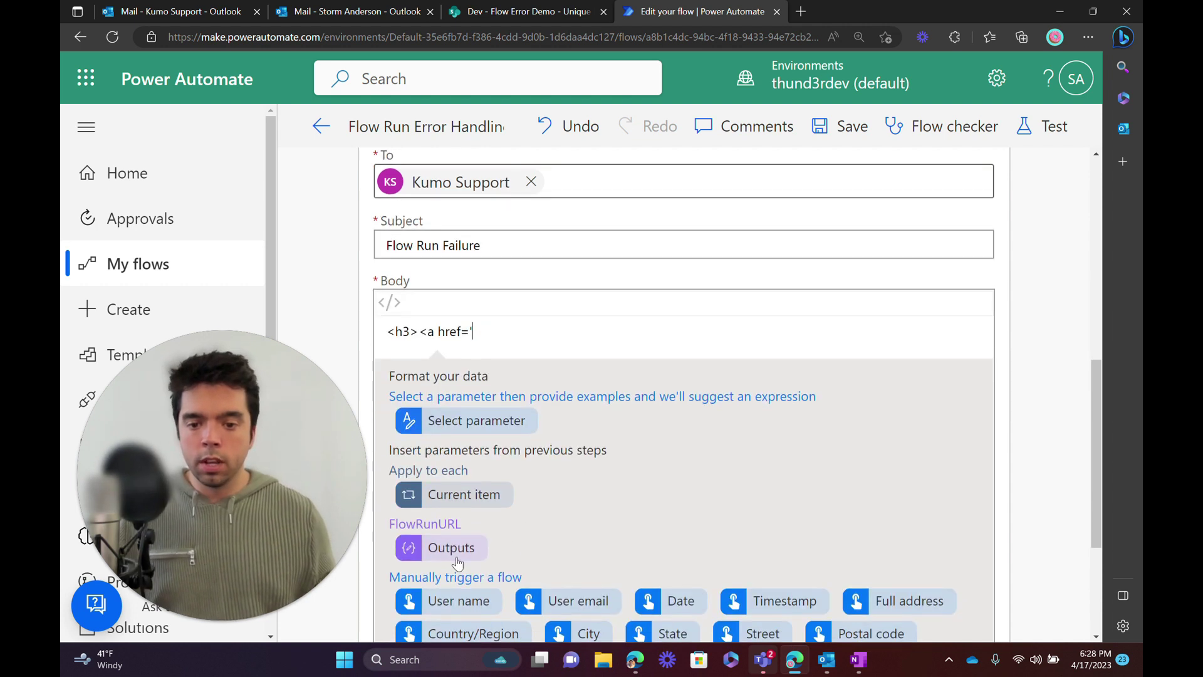
pyautogui.click(452, 549)
pyautogui.write("'")
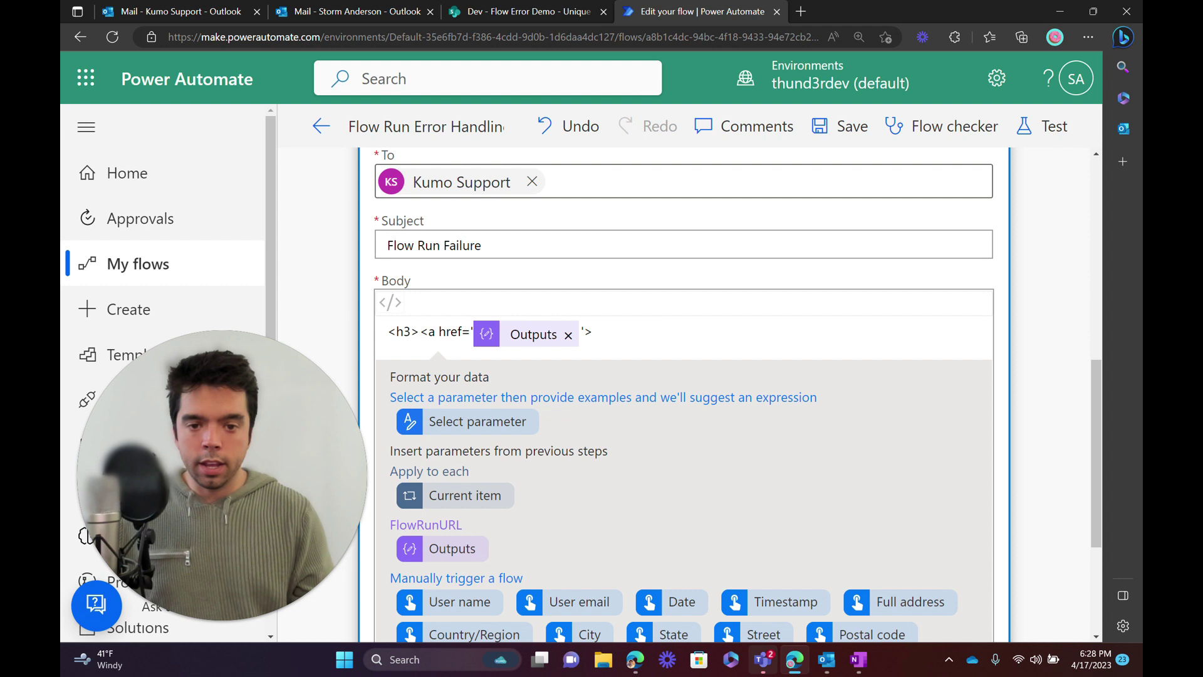
pyautogui.write('>Link to Flow Run</a>')
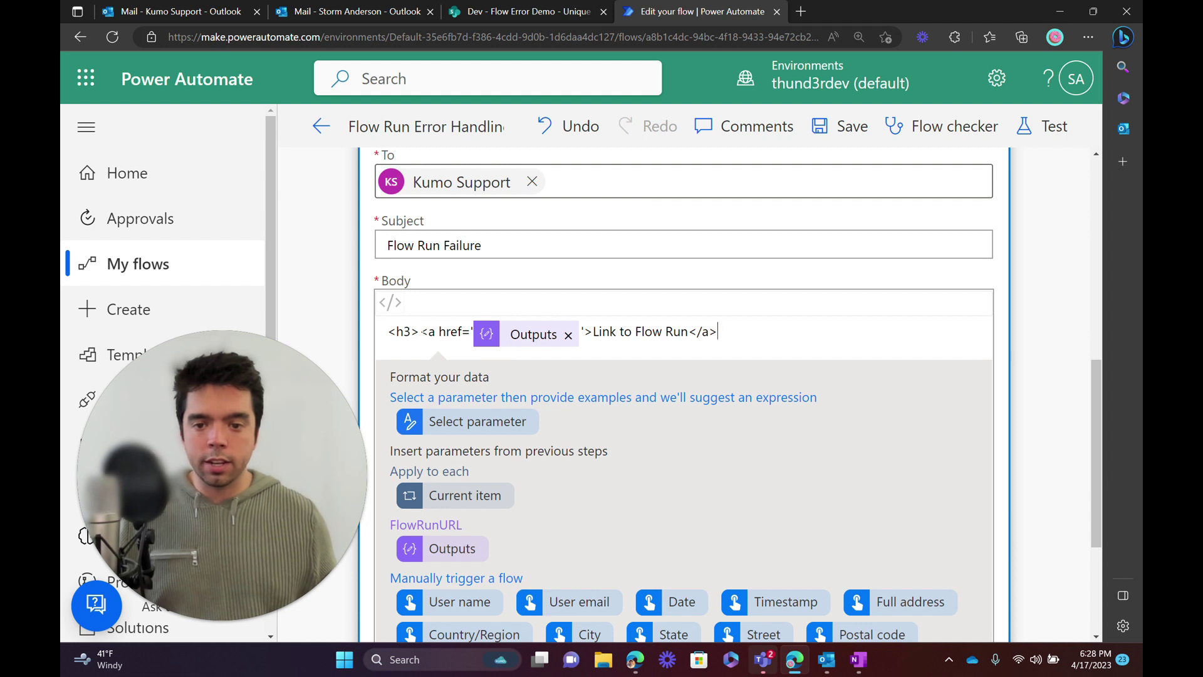
pyautogui.press('Return')
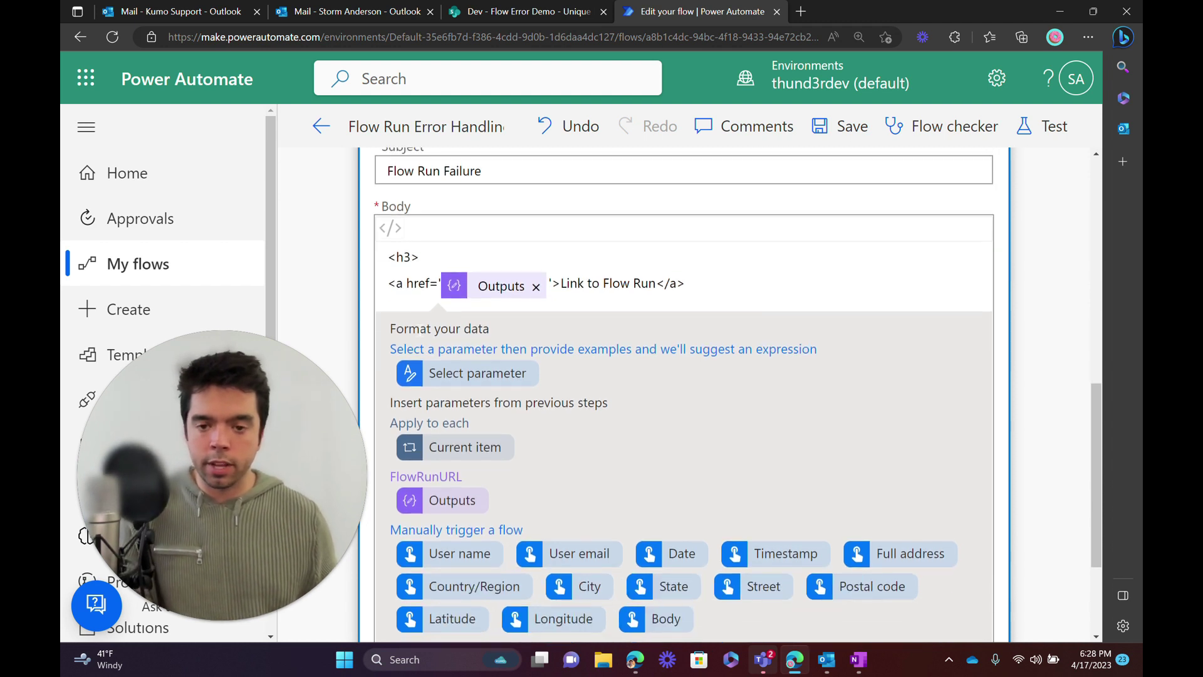
# Add the text "View the Flow: " directly before the Link to Flow Run anchor, on the same line of the email body.
pyautogui.press('Return')
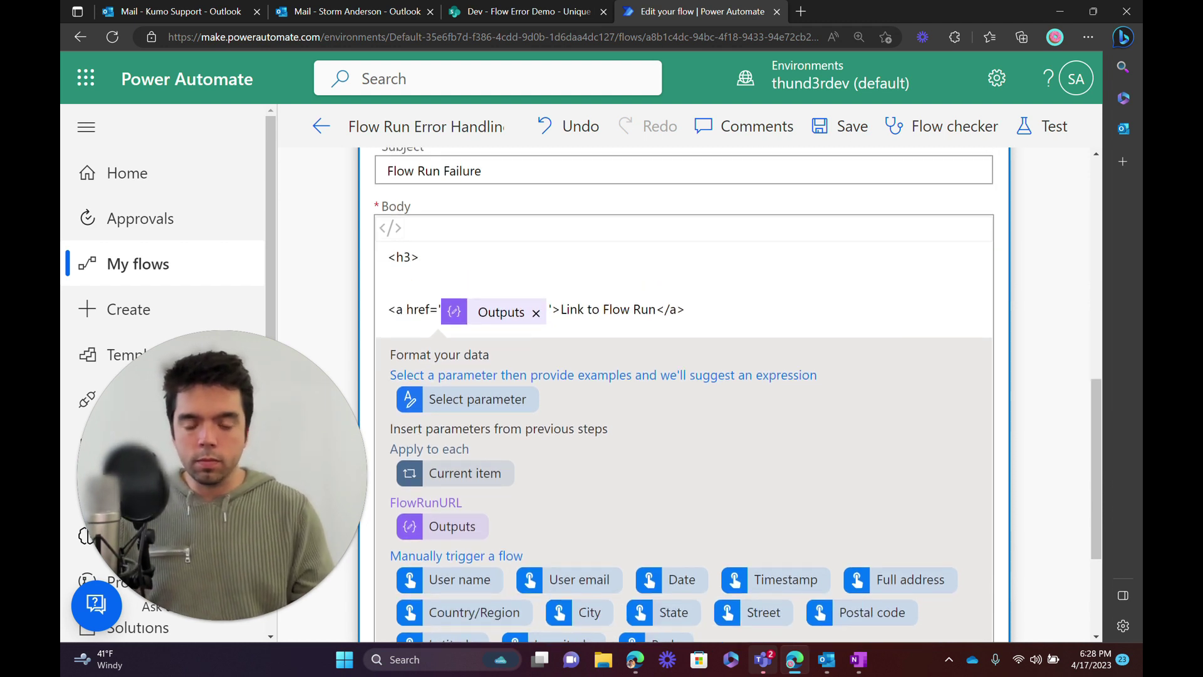
pyautogui.write('View the Fl')
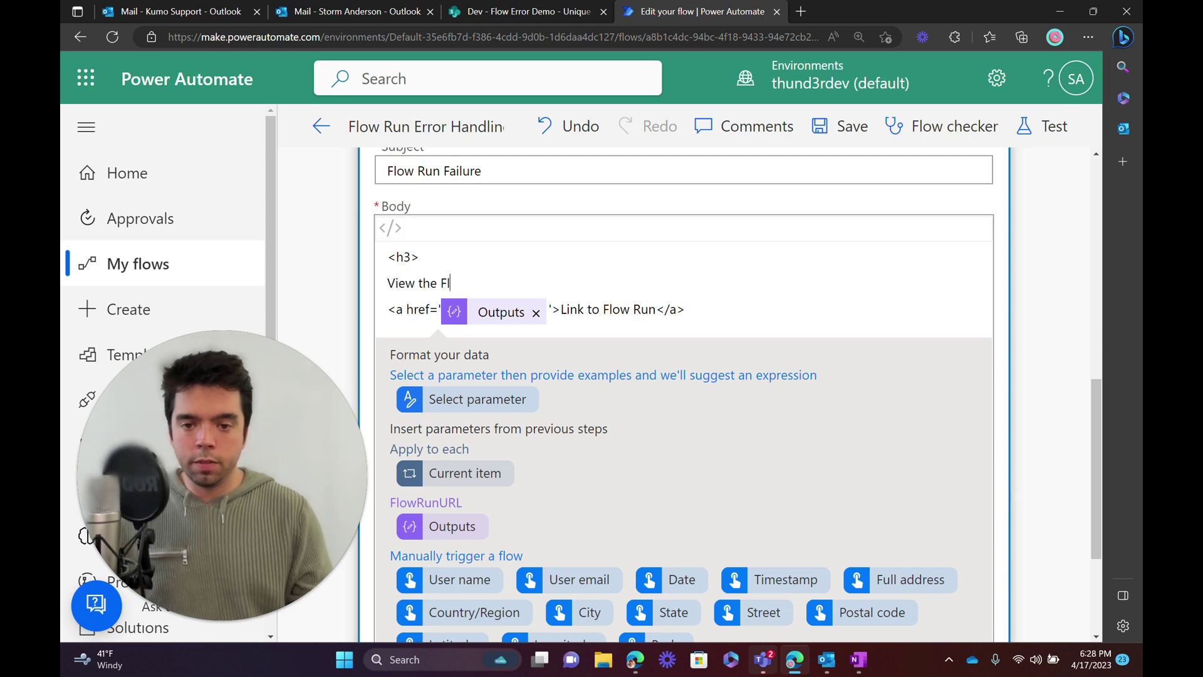
pyautogui.write('ow -')
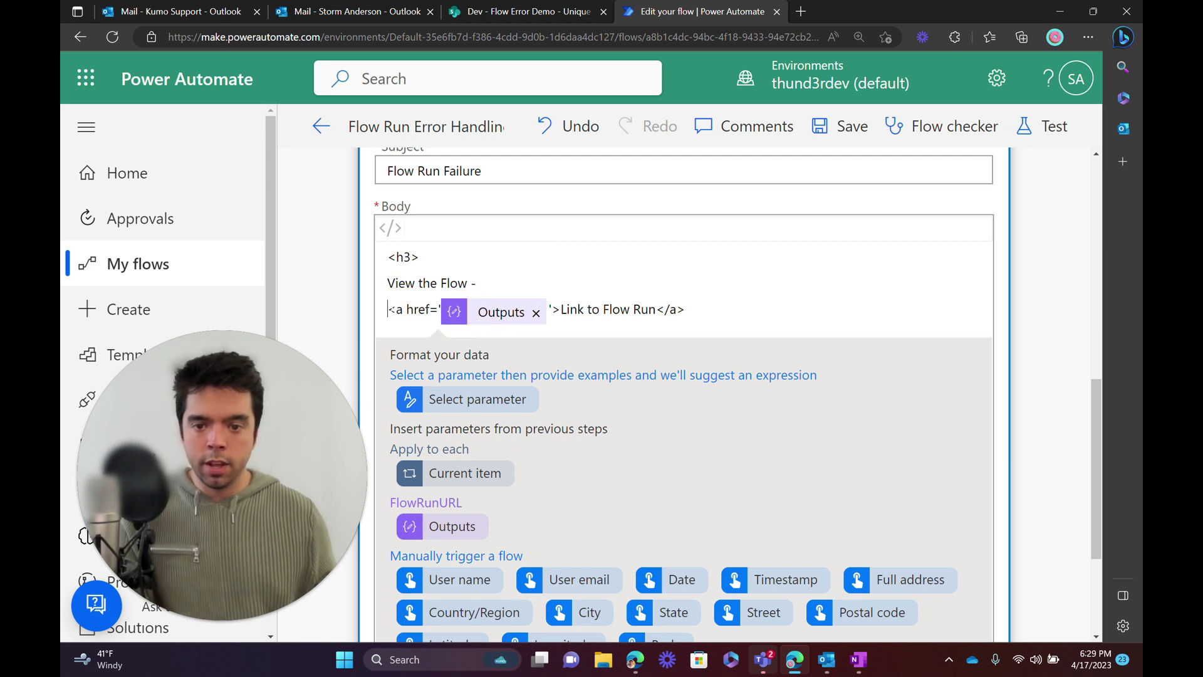
pyautogui.press('BackSpace')
pyautogui.moveTo(476, 284); pyautogui.dragTo(471, 282)
pyautogui.write(':')
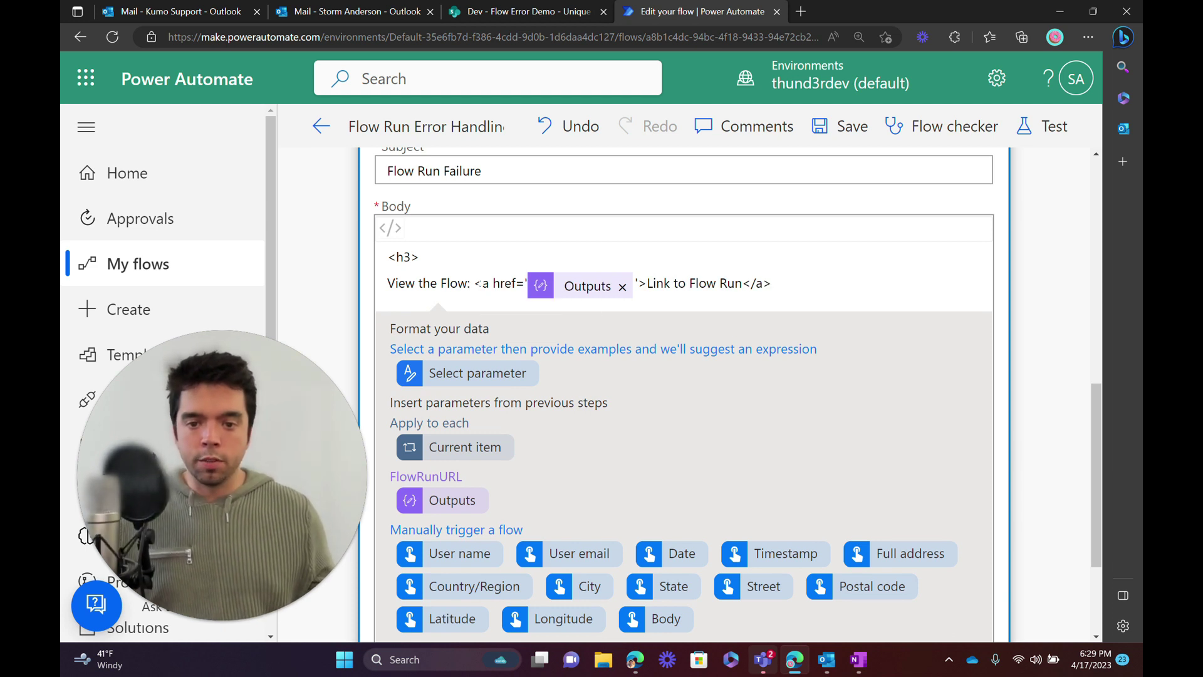
# Close the email body's heading with </h3> on a new line below the anchor.
pyautogui.hotkey('shift', 'End')
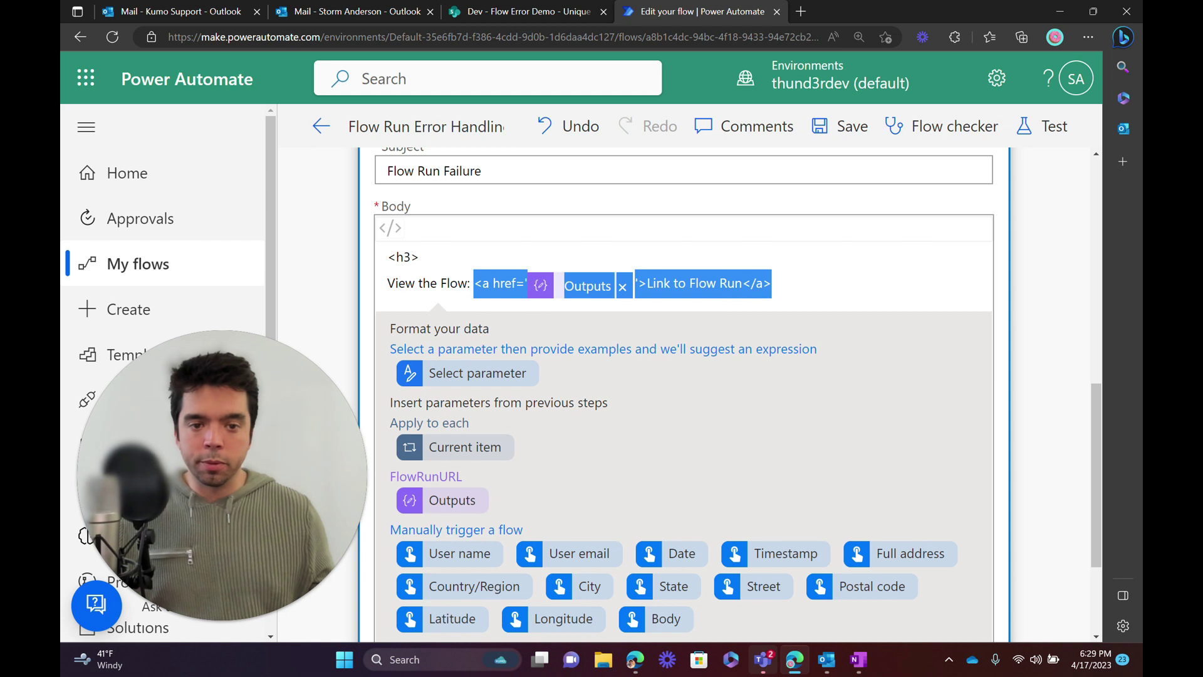
pyautogui.press('End')
pyautogui.press('Return')
pyautogui.write('</h3')
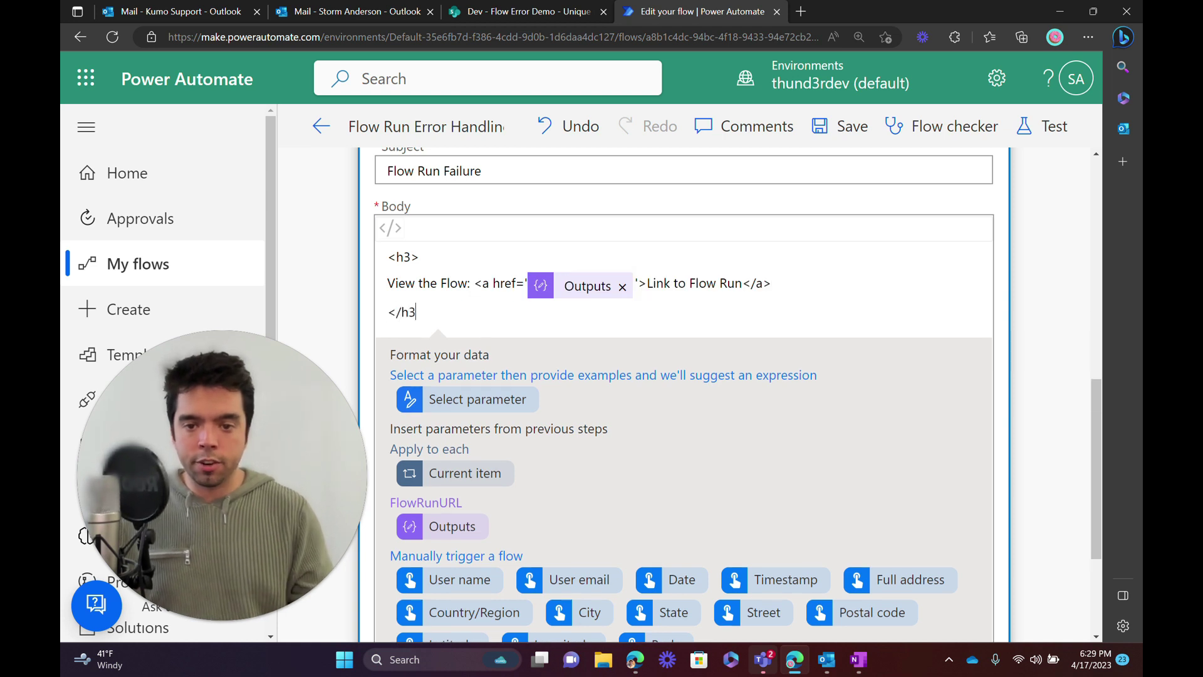
pyautogui.write('>')
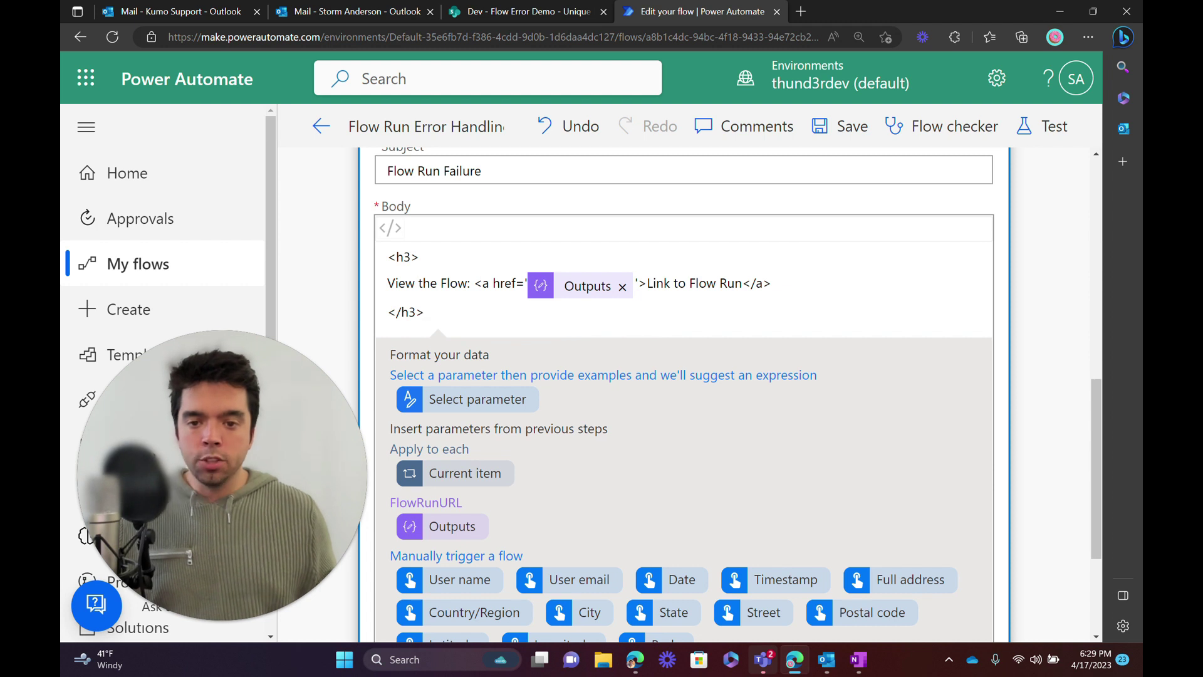
# Check the email body's FlowRunURL reference and the concat expression in the FlowRunURL action's inputs.
pyautogui.scroll(2, 444, 309)
pyautogui.scroll(-1, 446, 306)
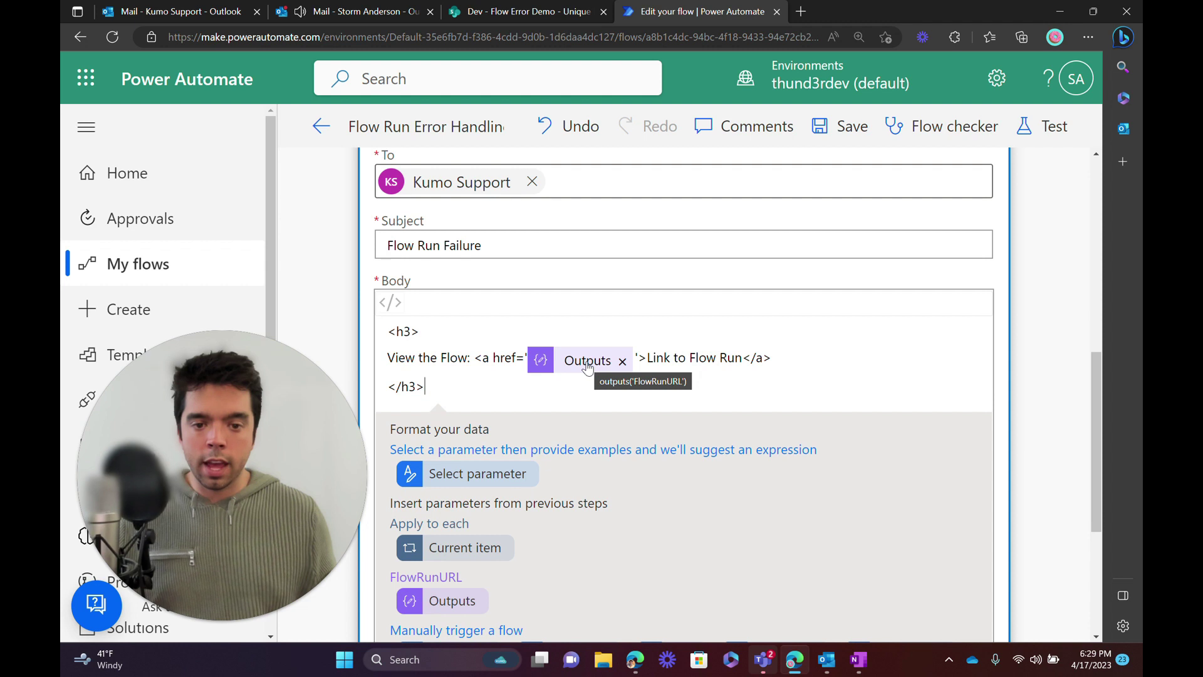
pyautogui.scroll(6, 587, 368)
pyautogui.click(571, 312)
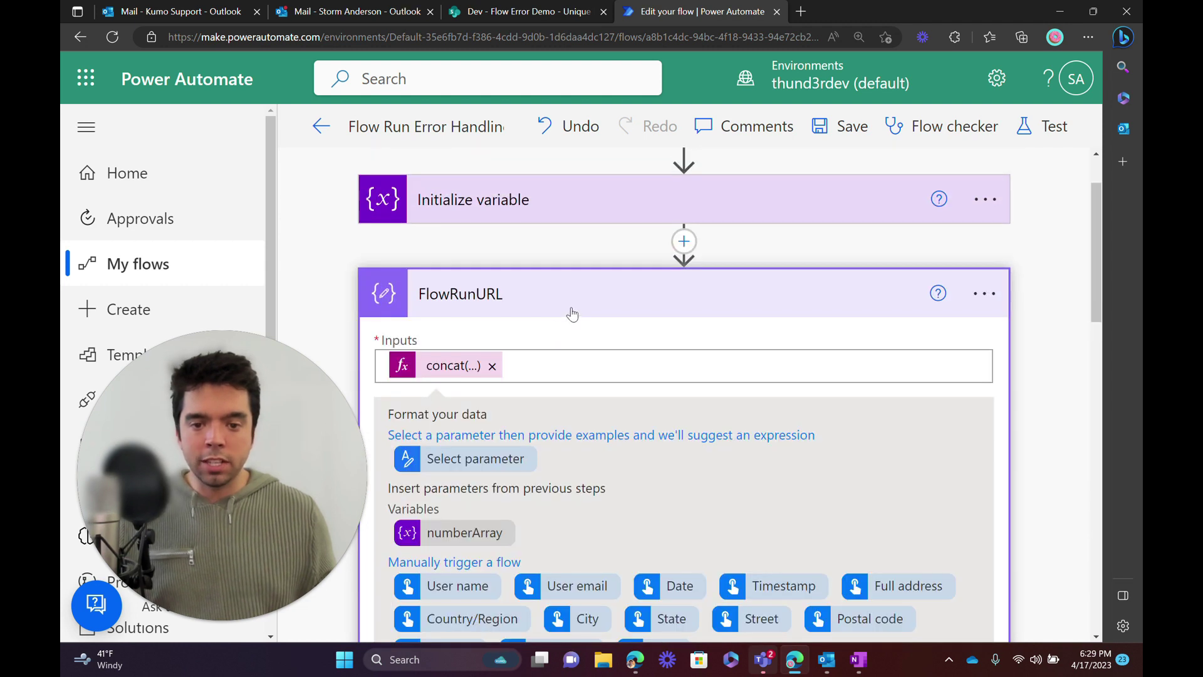
pyautogui.click(465, 371)
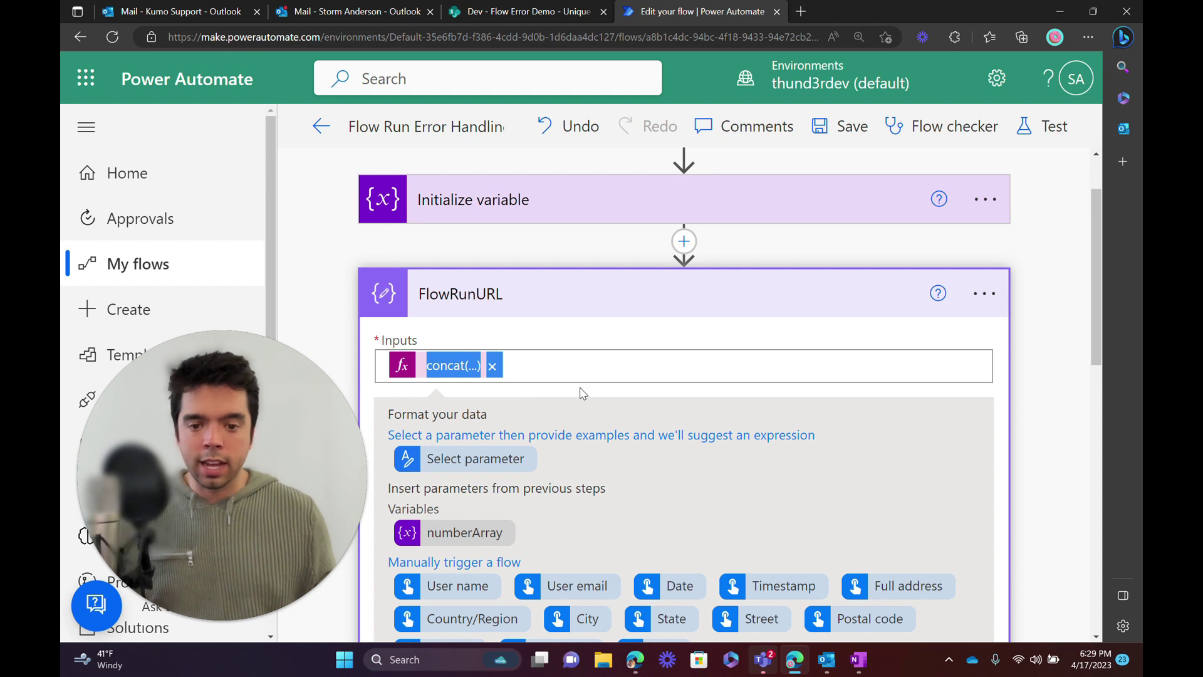
pyautogui.click(1060, 335)
pyautogui.click(1060, 335)
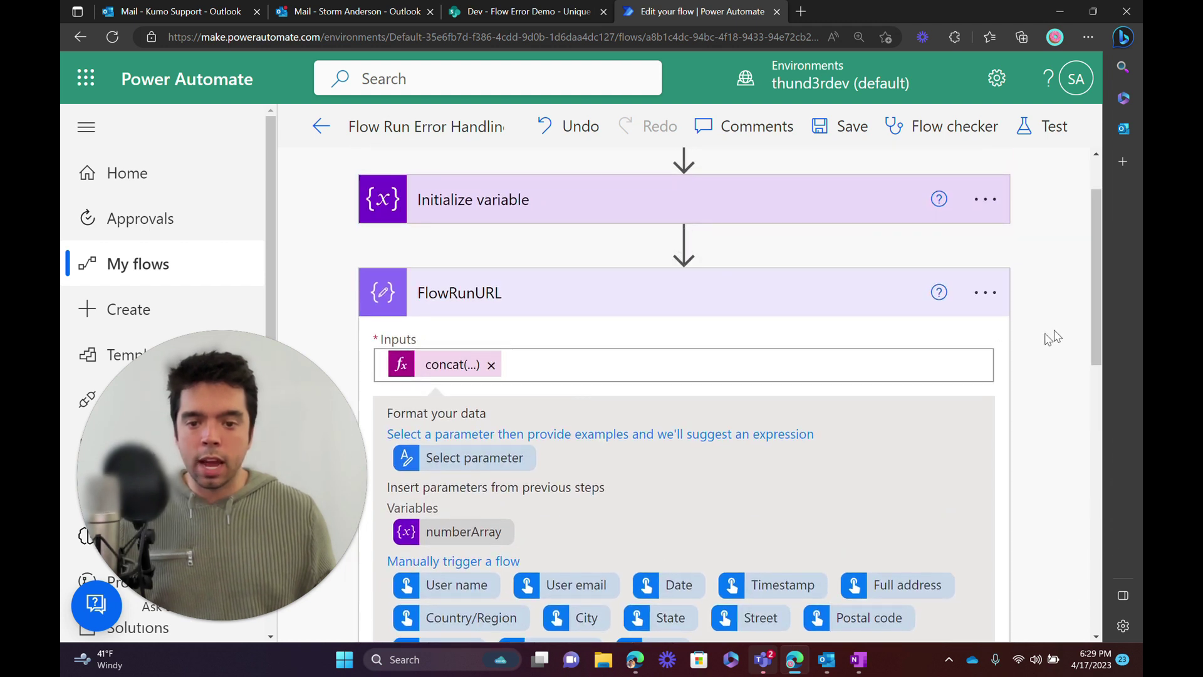
# Close the expression editor, save the flow, and dismiss the notification.
pyautogui.hotkey('ctrl', '-')
pyautogui.hotkey('ctrl', '-')
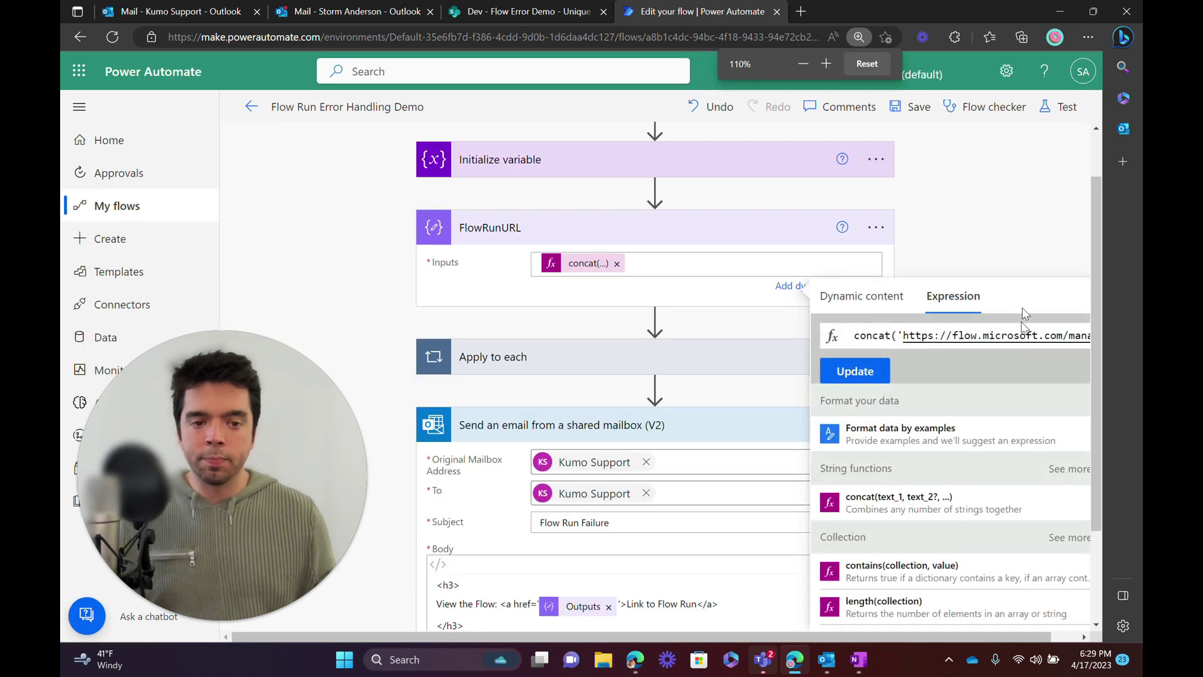
pyautogui.click(1022, 235)
pyautogui.click(910, 106)
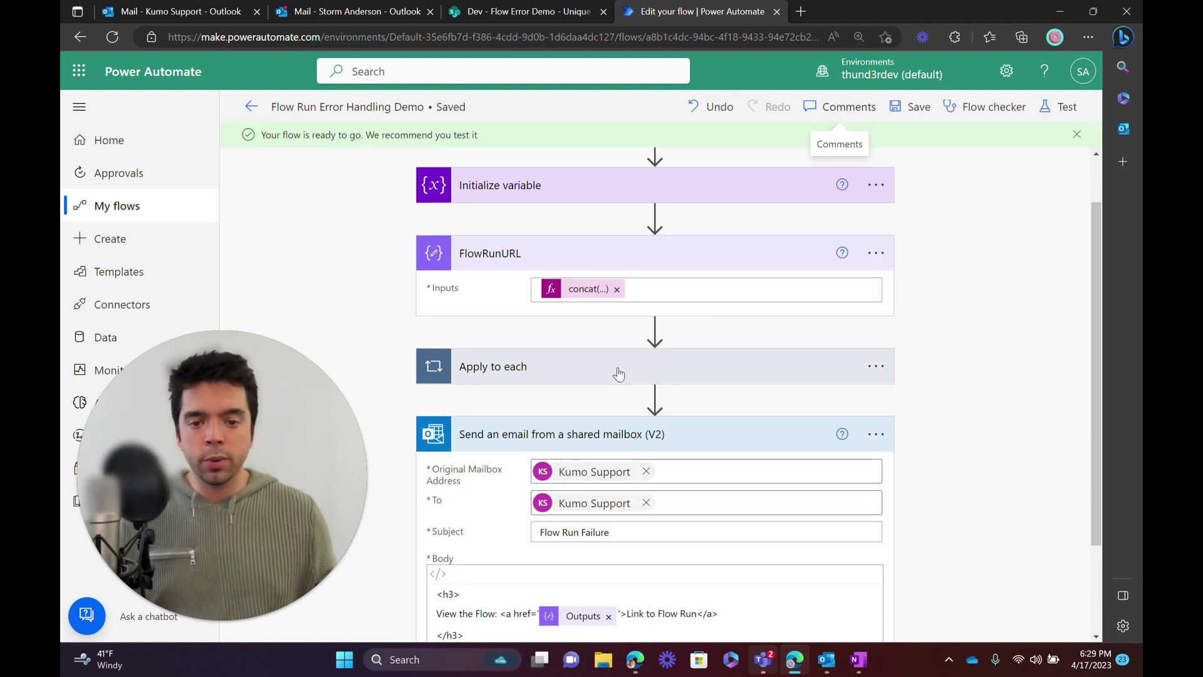
pyautogui.click(1076, 135)
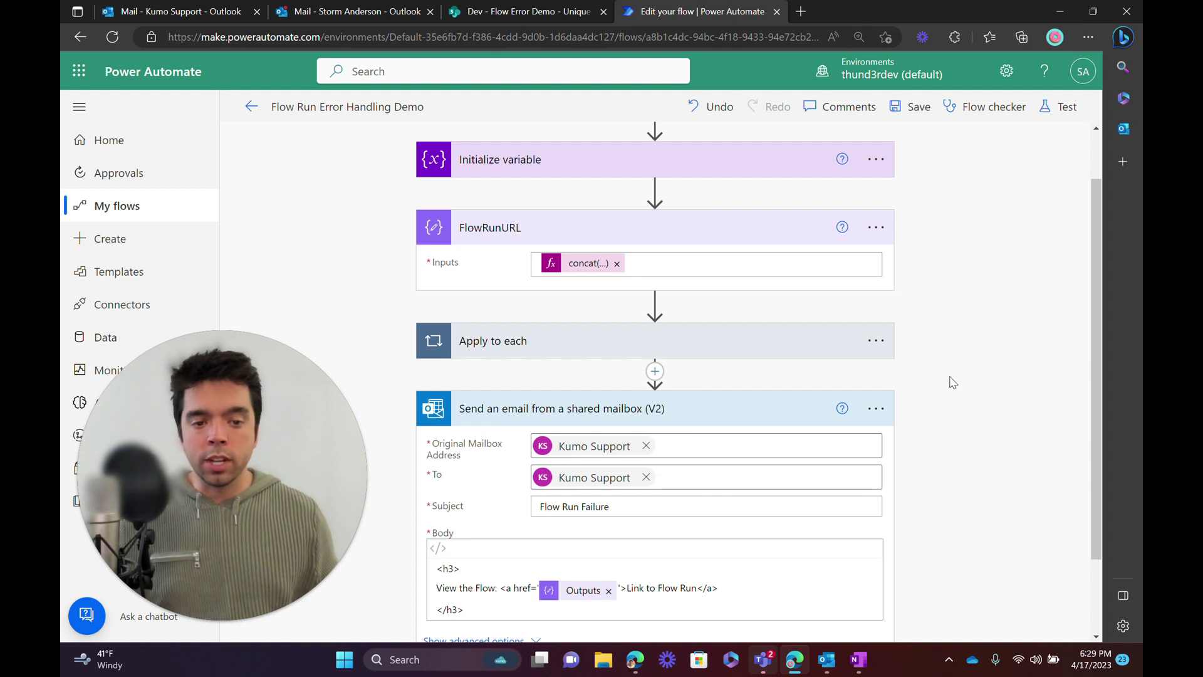
# Configure the shared mailbox email to run only after Apply to each has failed or has timed out.
pyautogui.click(875, 409)
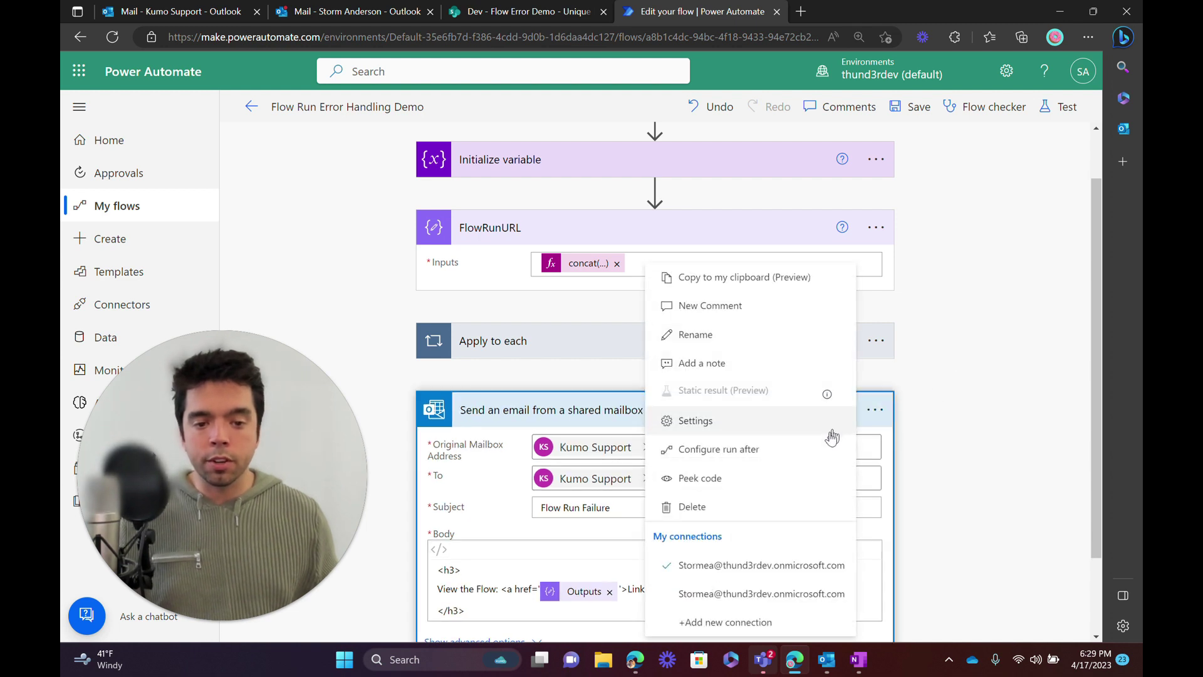
pyautogui.click(790, 462)
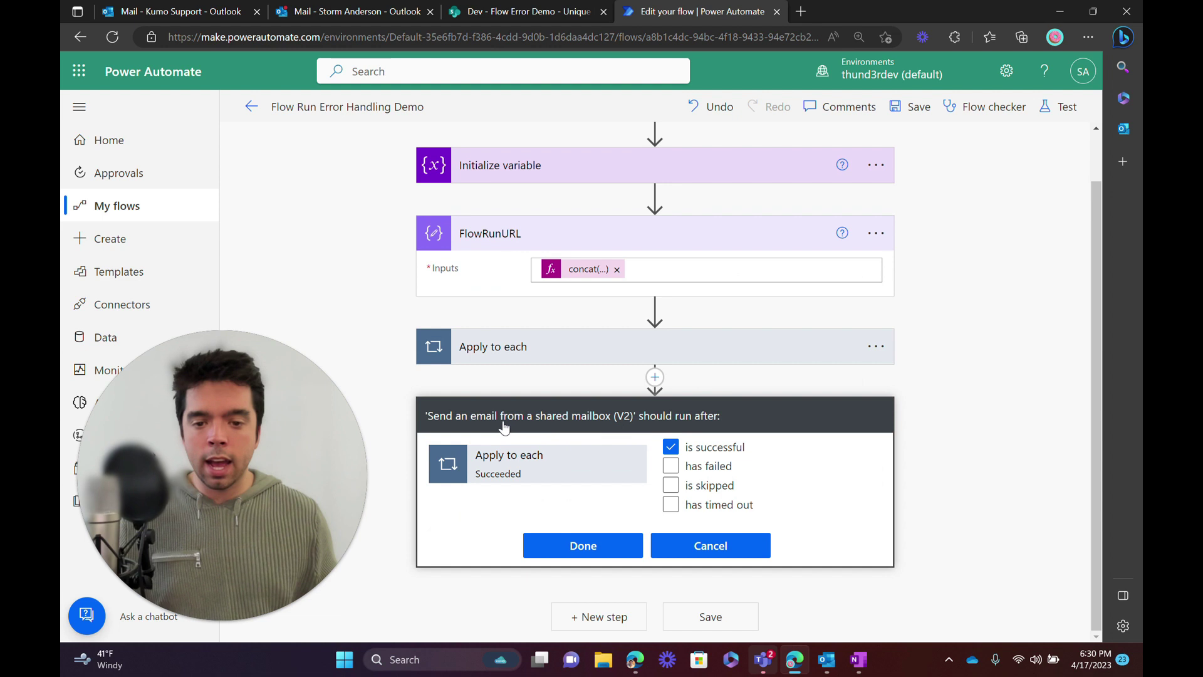
pyautogui.click(714, 450)
pyautogui.click(702, 472)
pyautogui.click(700, 511)
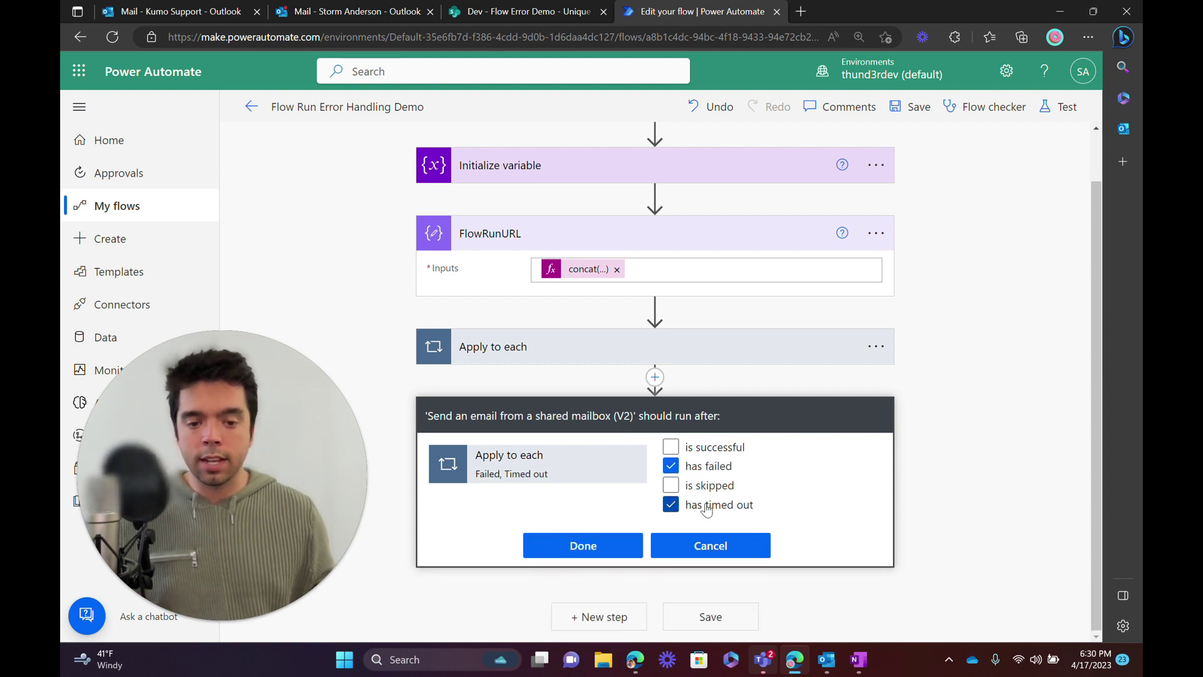
pyautogui.click(582, 546)
# Save the flow, test it manually, and open the resulting run.
pyautogui.scroll(-1, 1052, 440)
pyautogui.scroll(-1, 1046, 437)
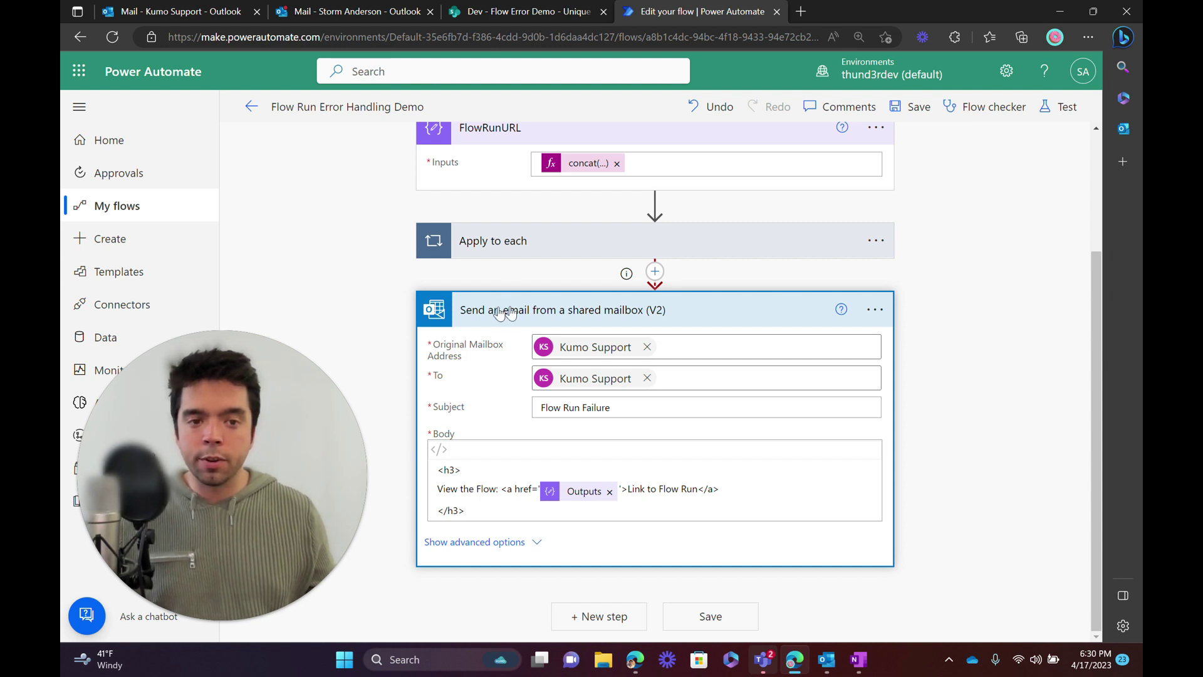
pyautogui.click(1047, 109)
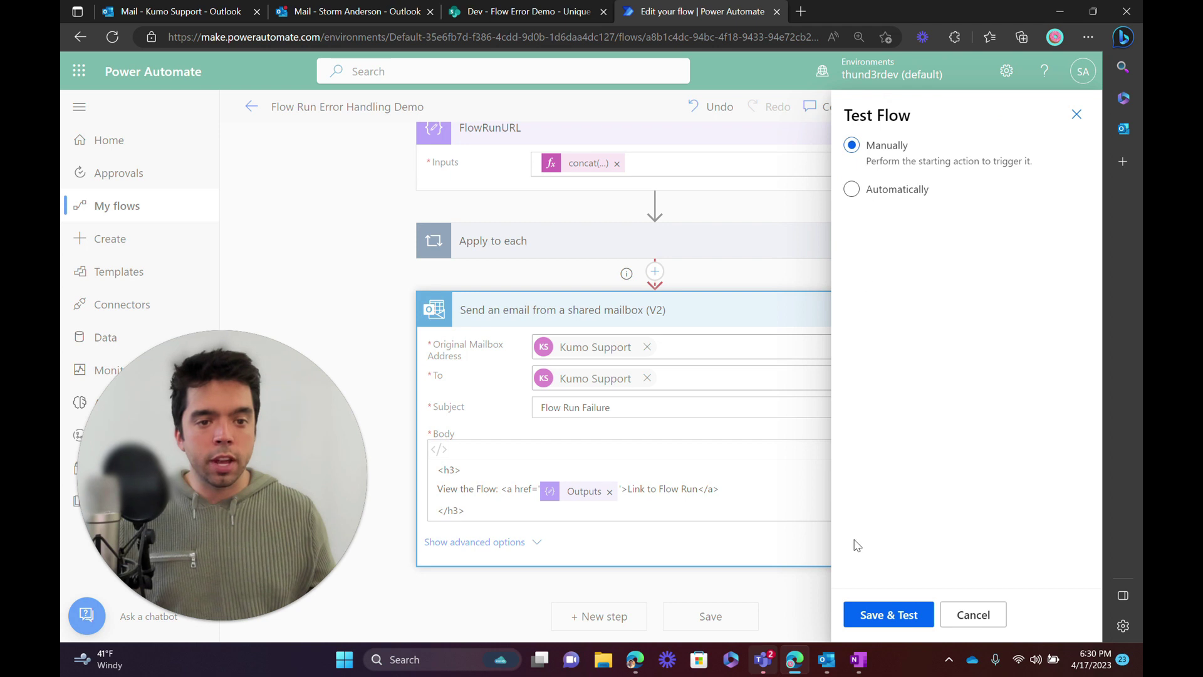
pyautogui.click(889, 622)
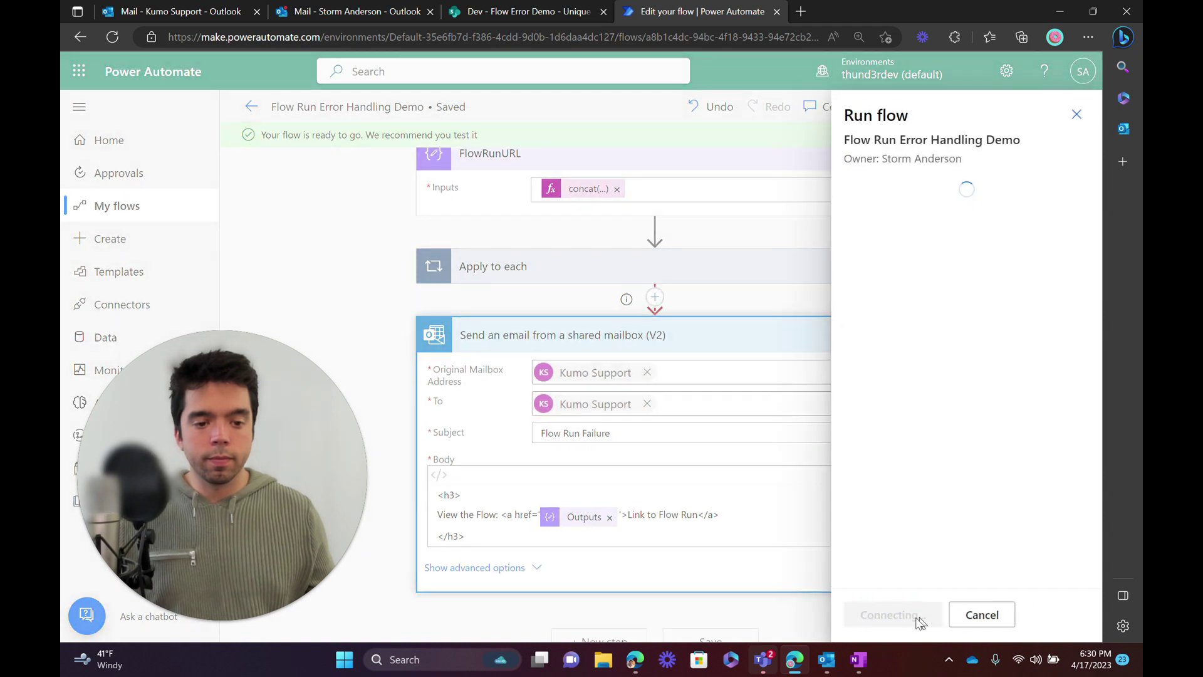
pyautogui.click(902, 619)
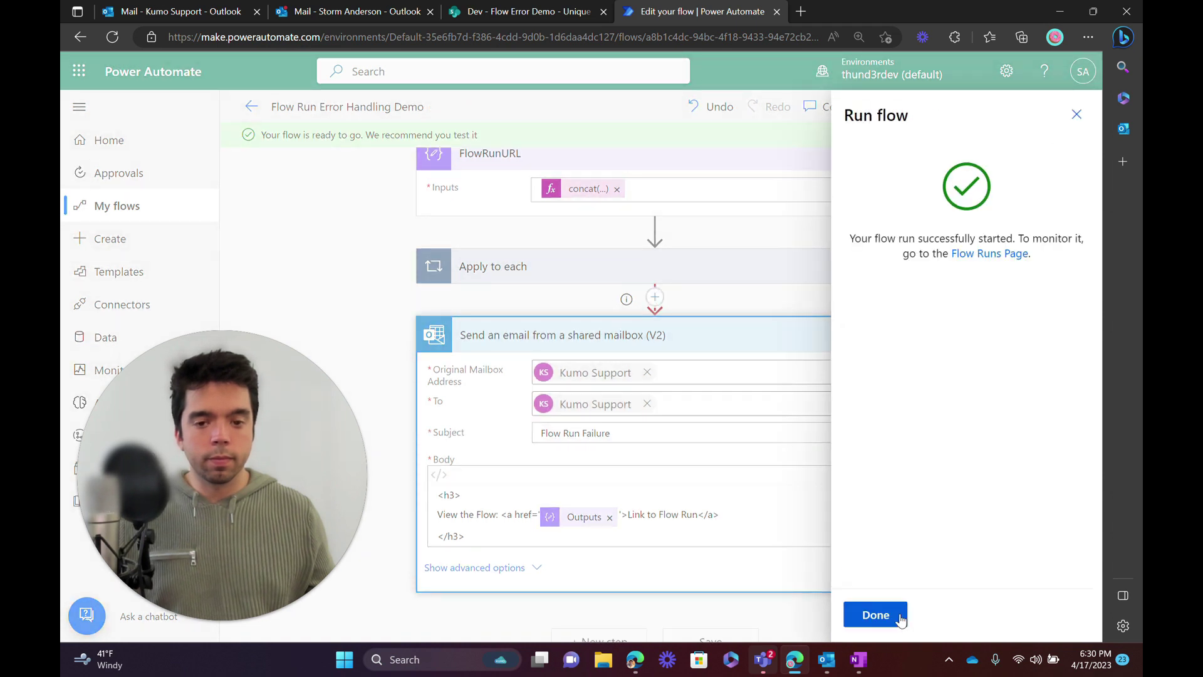
pyautogui.click(902, 615)
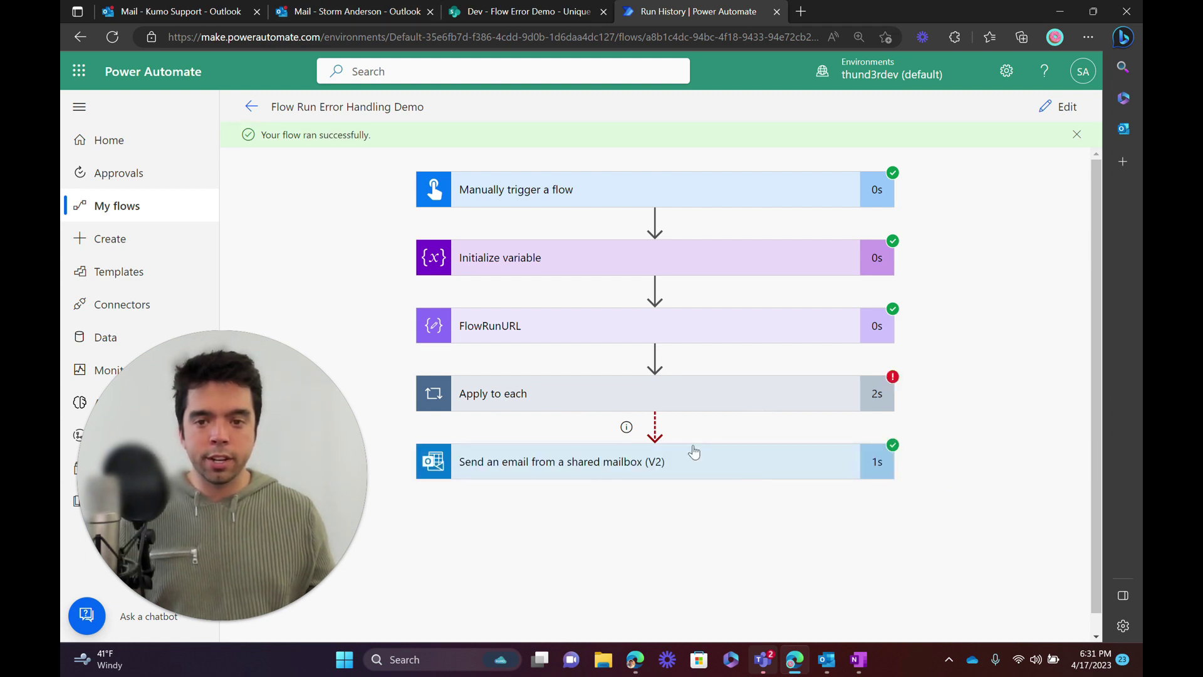
# Switch to the Kumo Support mailbox in Outlook, follow the newest Flow Run Failure email's link, and inspect Apply to each in the run.
pyautogui.click(346, 14)
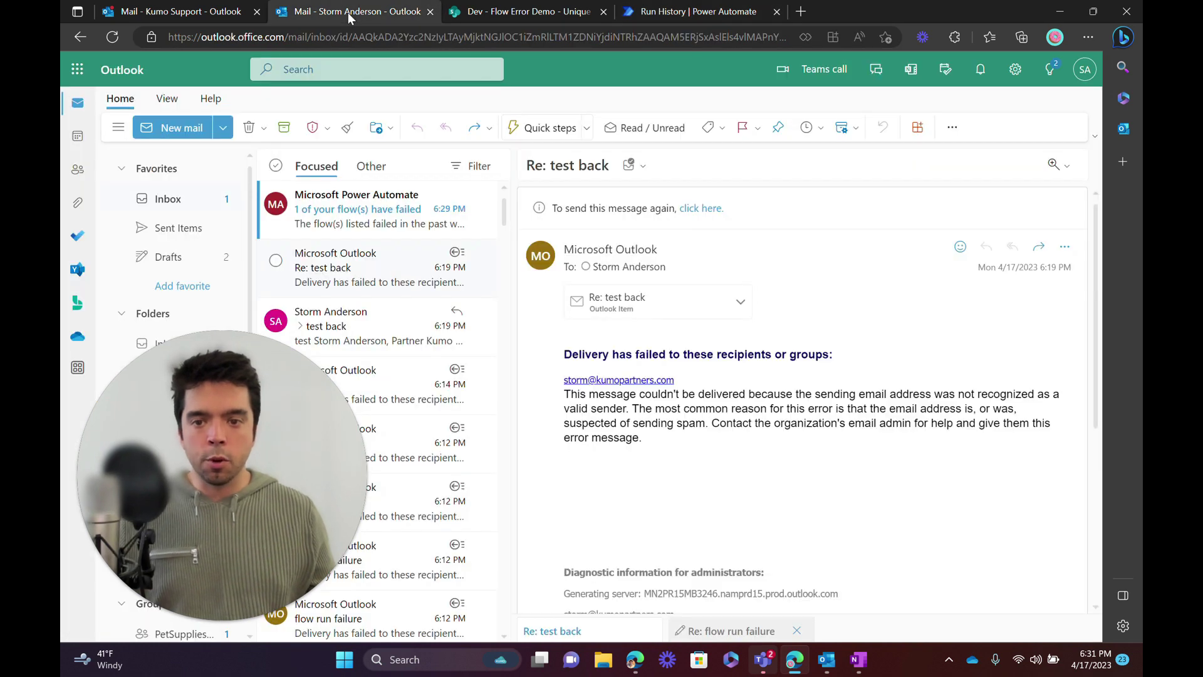
pyautogui.click(141, 10)
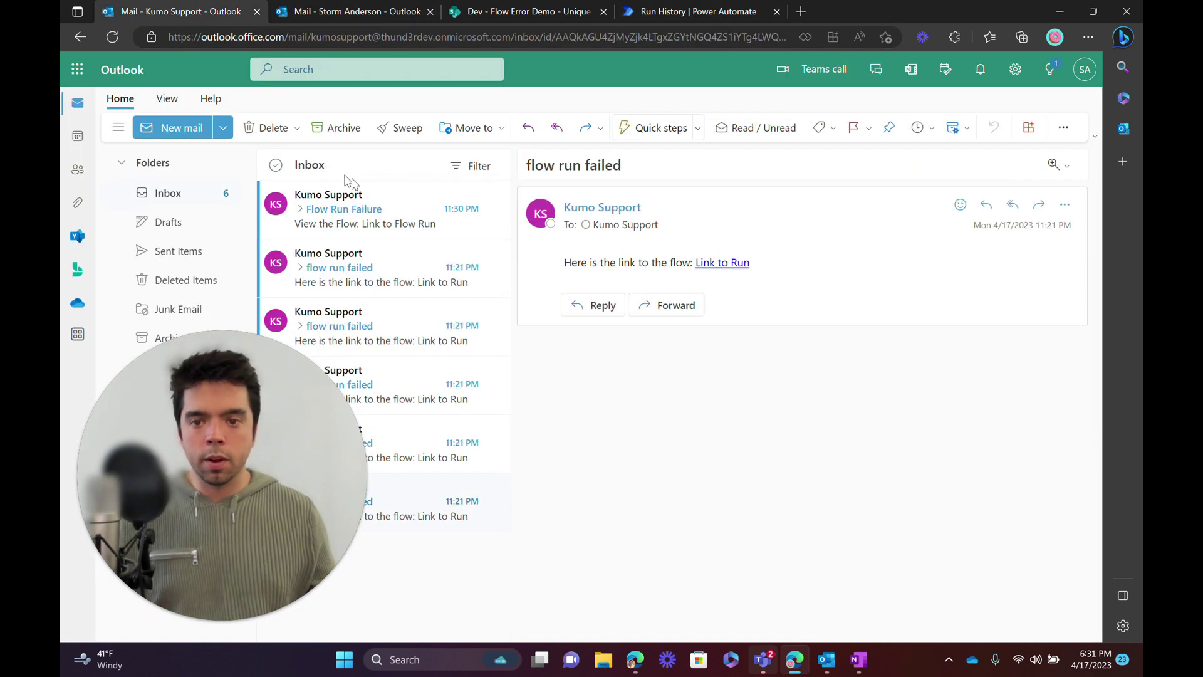
pyautogui.click(372, 216)
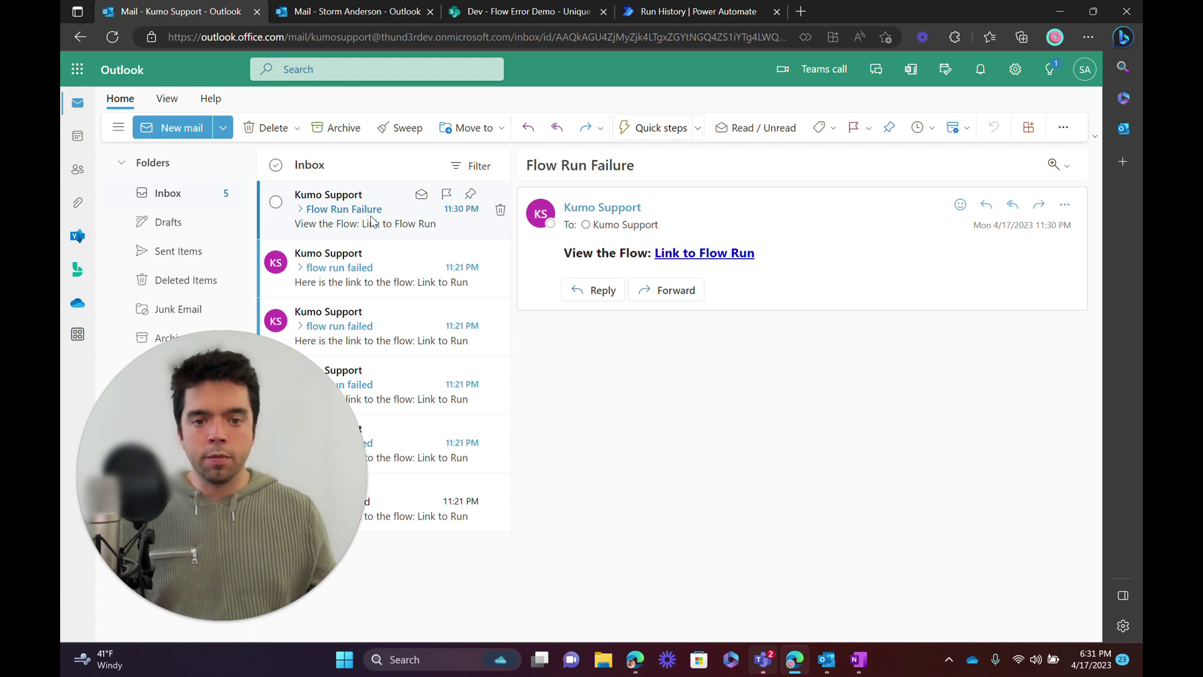
pyautogui.click(708, 257)
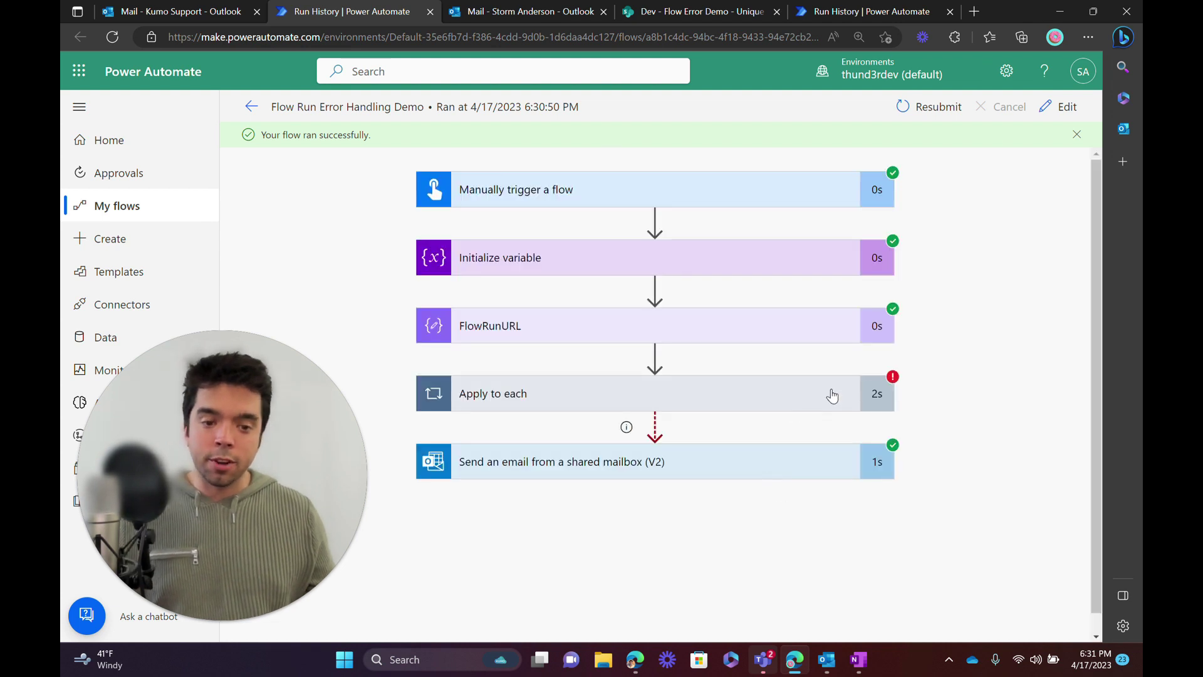
pyautogui.click(771, 405)
pyautogui.click(772, 407)
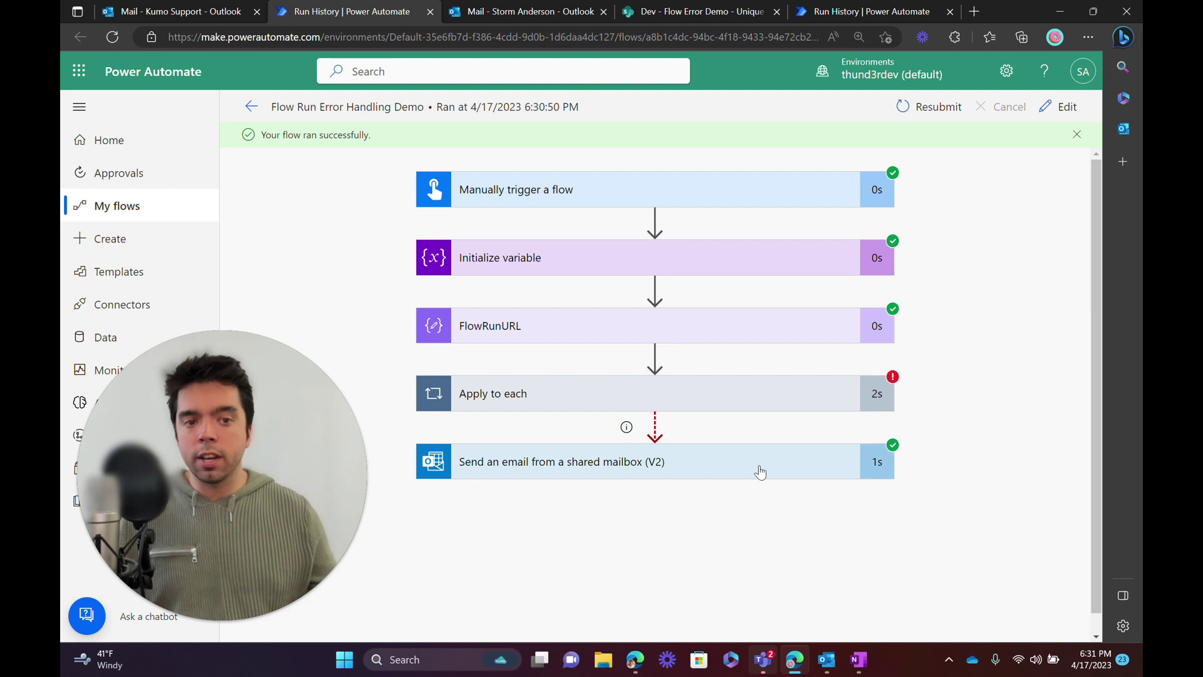
# Return to the flow's details, open the flow for editing, and add a Terminate action after the shared mailbox email.
pyautogui.click(251, 106)
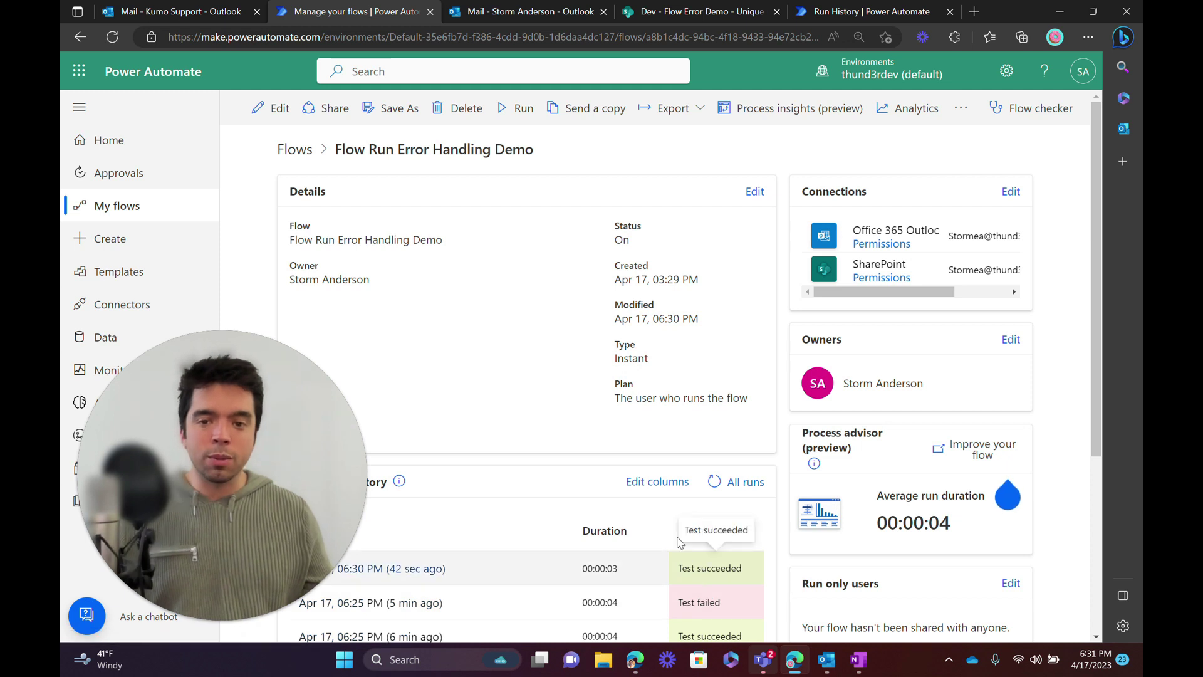
pyautogui.click(277, 108)
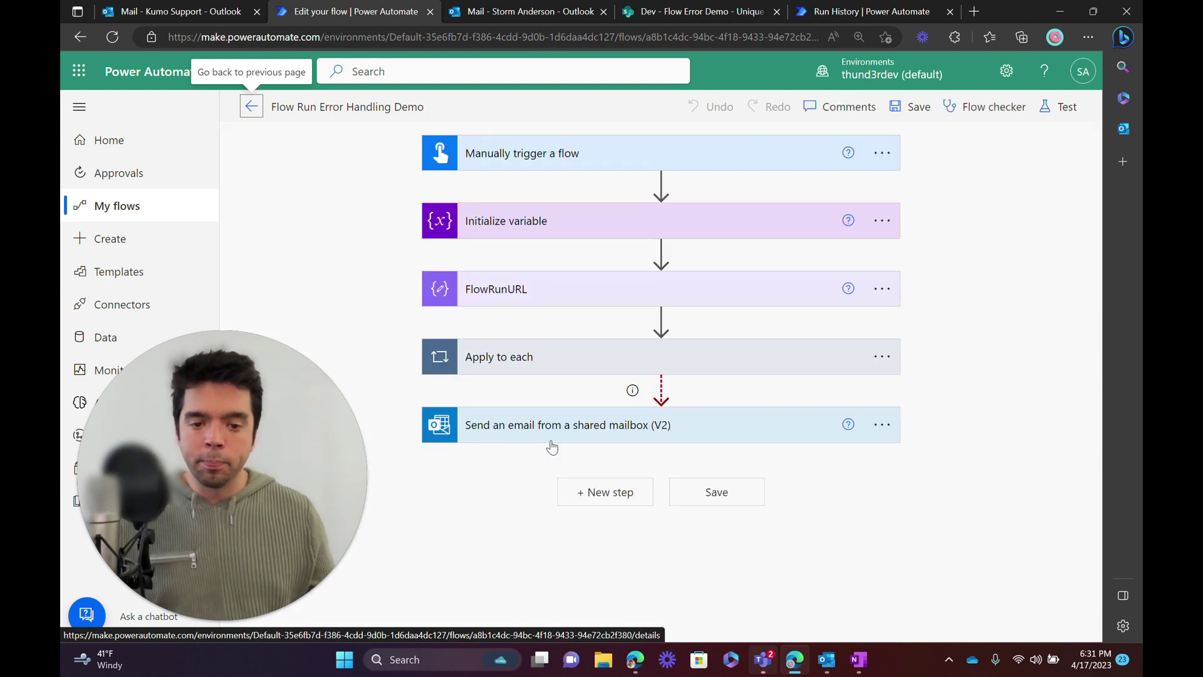
pyautogui.click(586, 489)
pyautogui.write('terminate')
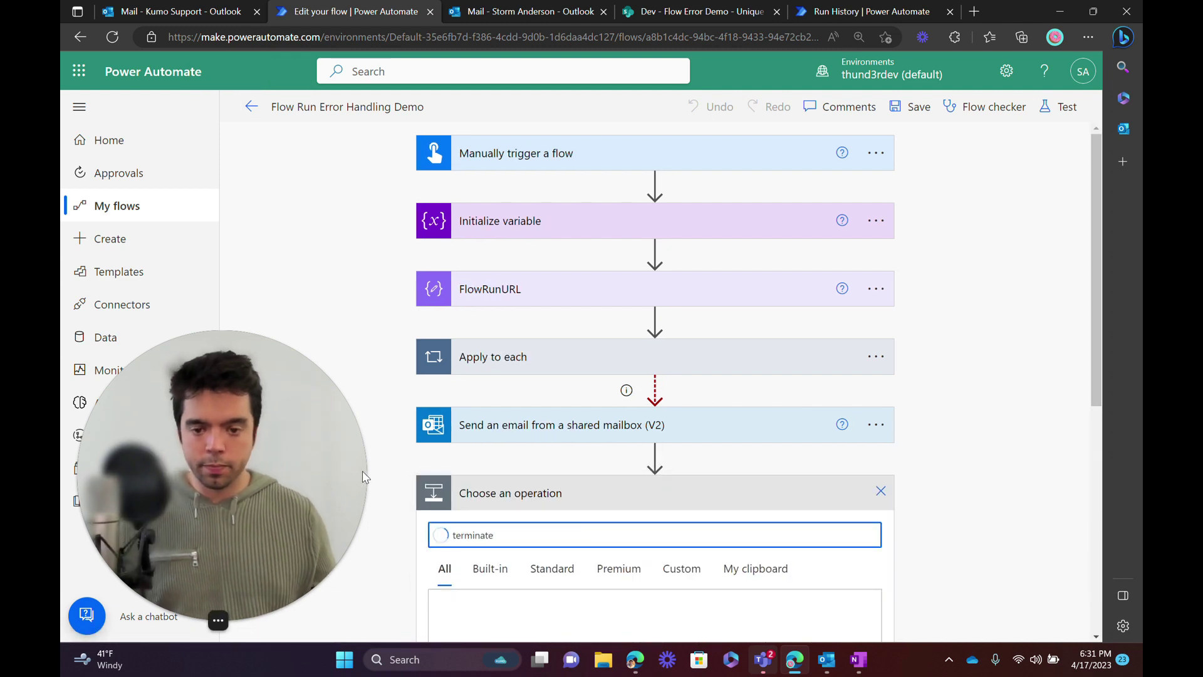
pyautogui.scroll(-2, 396, 434)
pyautogui.scroll(-3, 396, 434)
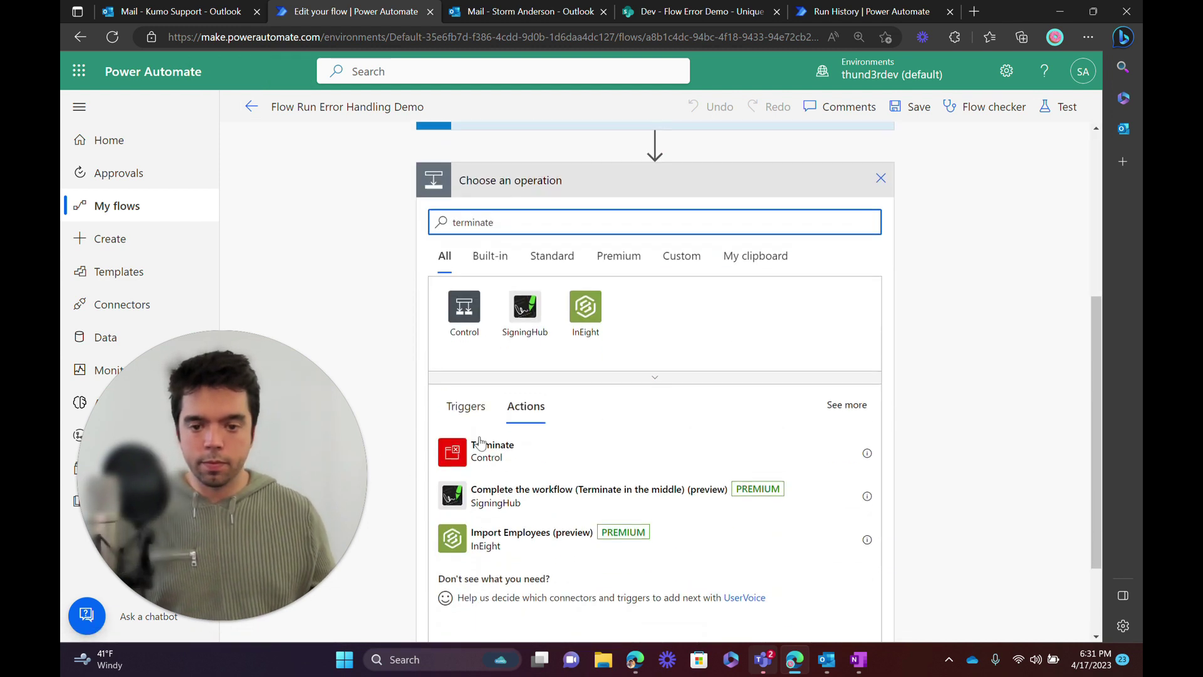
pyautogui.click(517, 456)
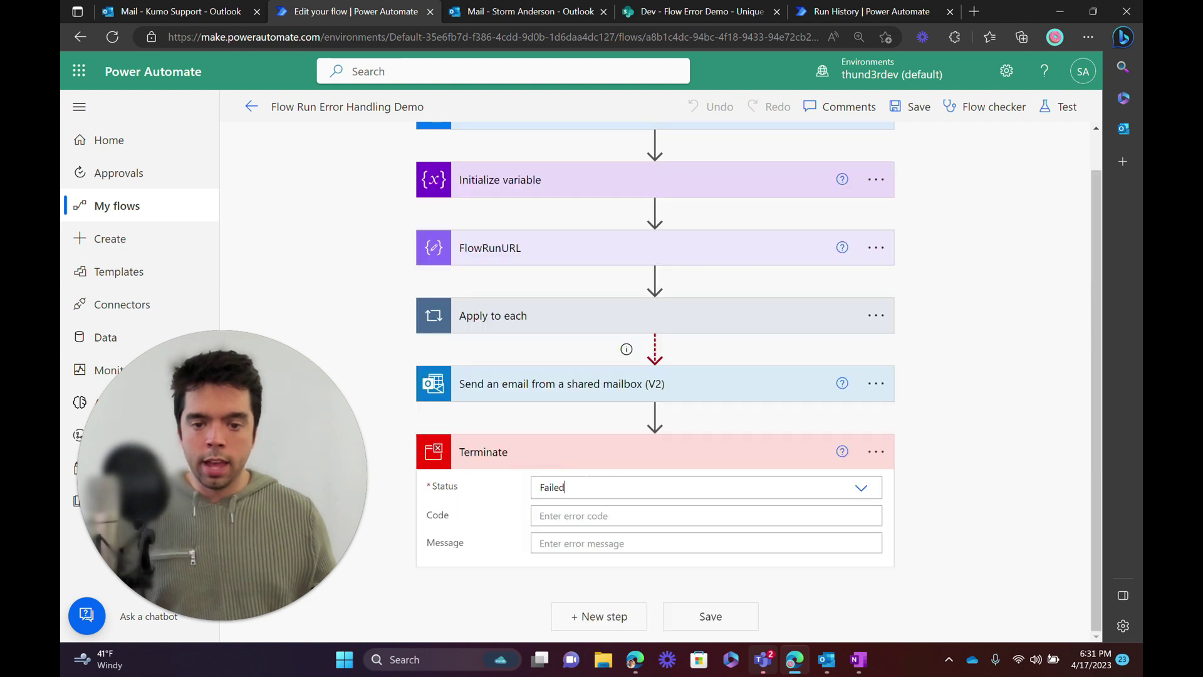
# Set the Terminate action's status to Failed with the message "Item could not be created", and save the flow.
pyautogui.click(565, 487)
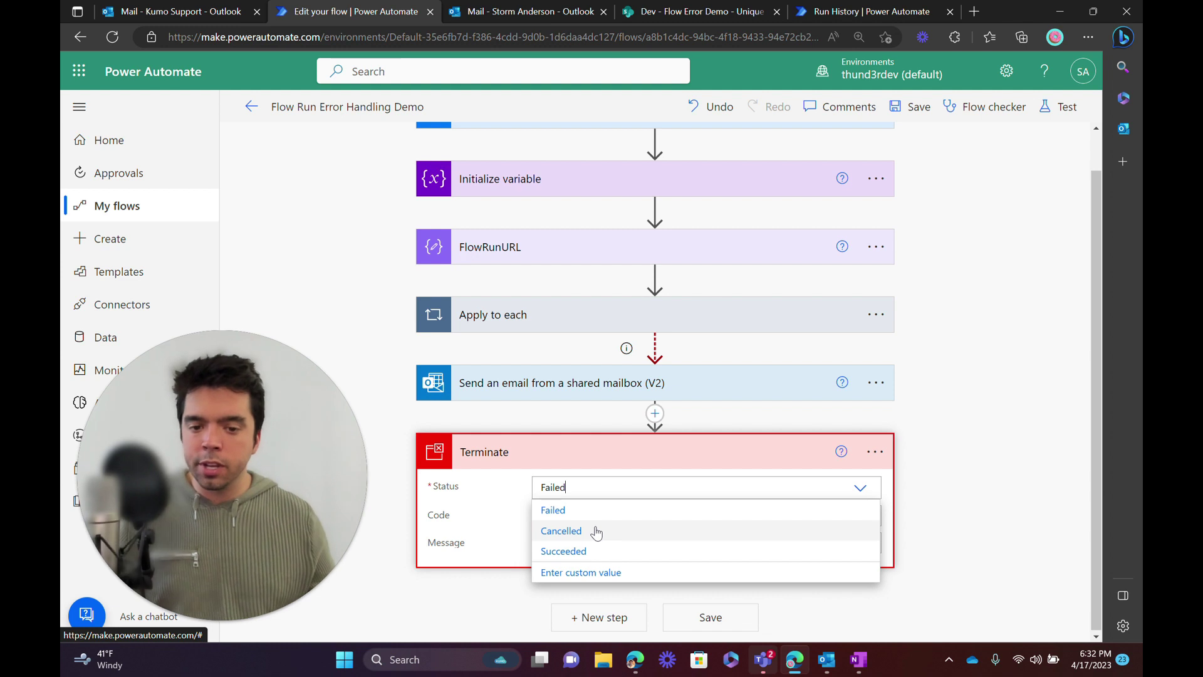
pyautogui.click(603, 513)
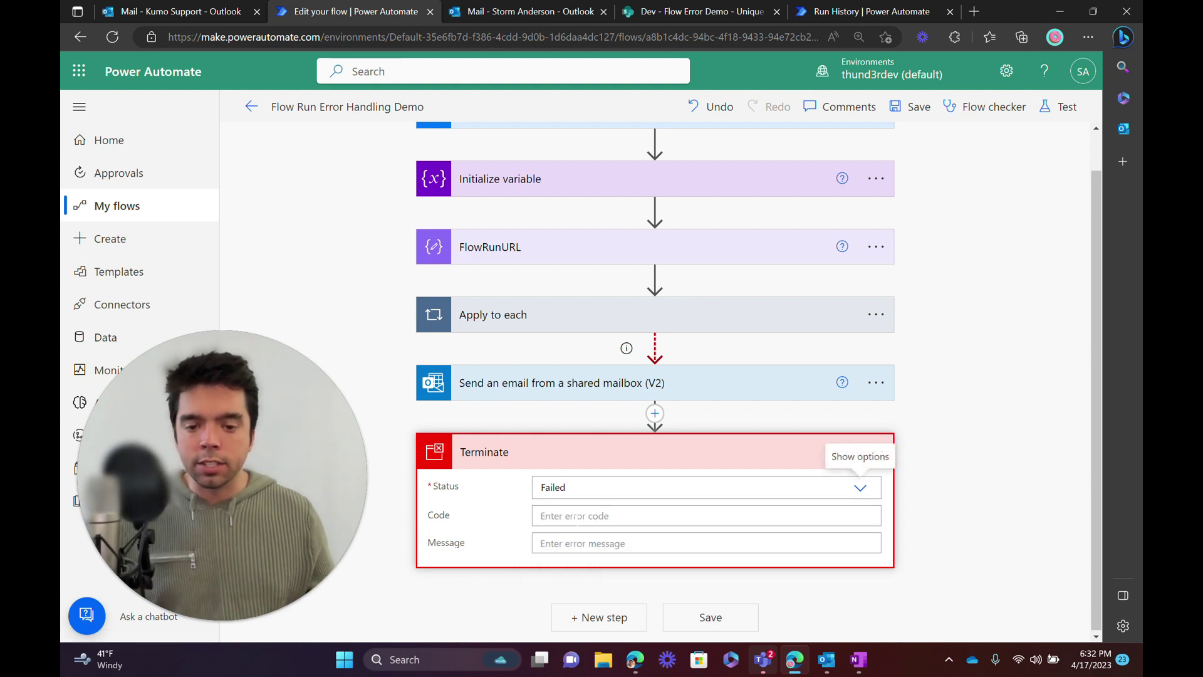
pyautogui.click(553, 516)
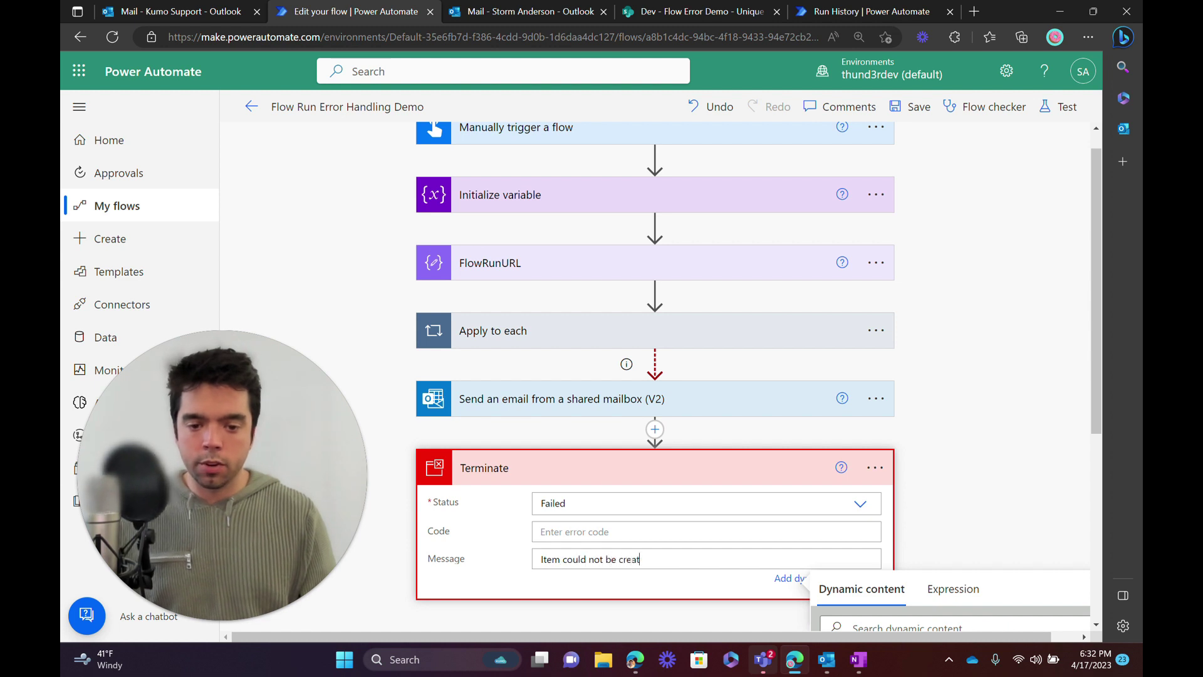
pyautogui.click(918, 108)
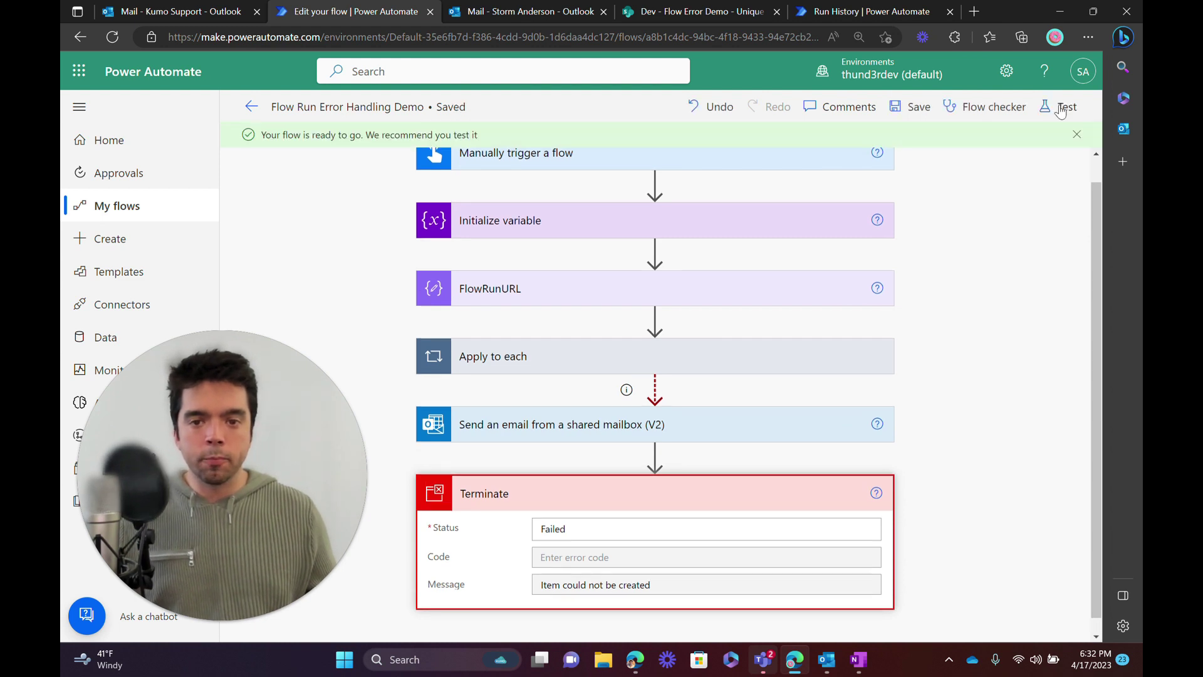
# Run a manual test of the flow with the Terminate action and open its run results.
pyautogui.click(1061, 108)
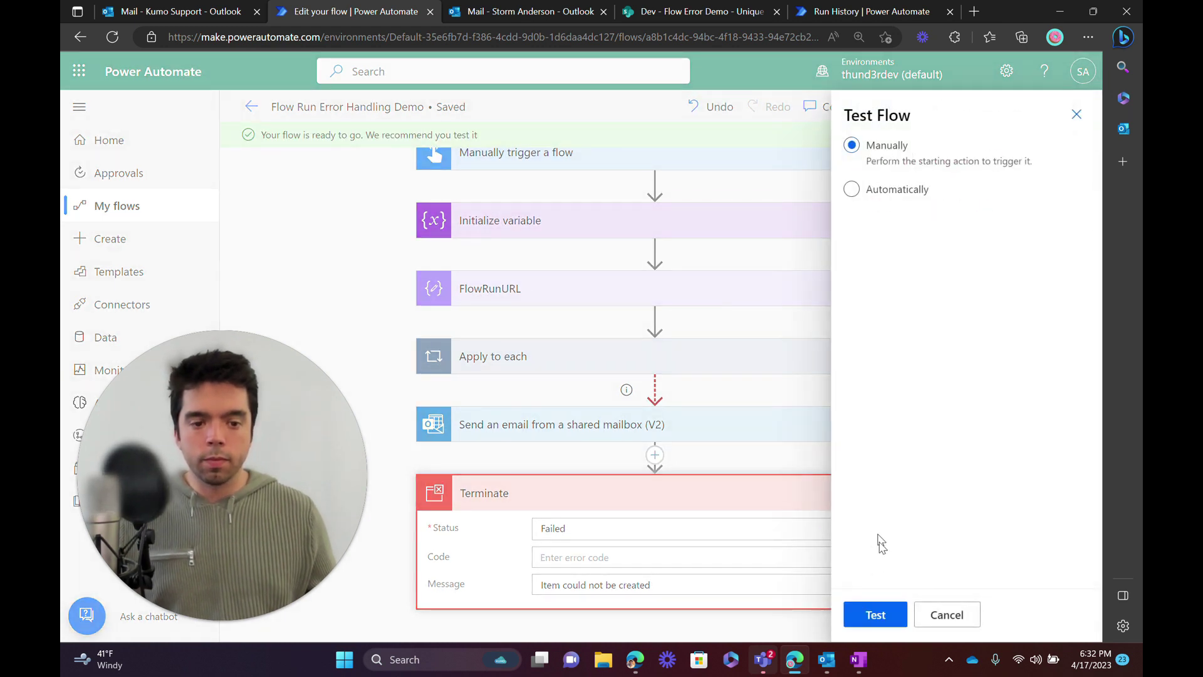
pyautogui.click(877, 615)
pyautogui.click(880, 615)
pyautogui.click(875, 615)
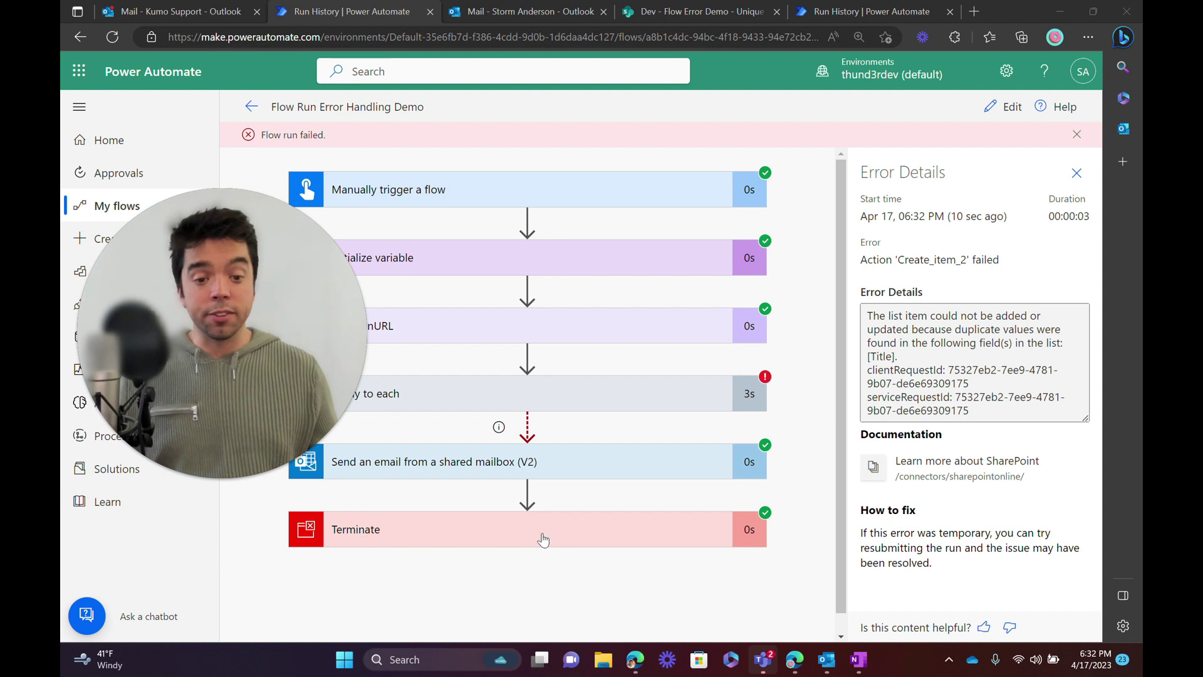
# Switch to the Kumo Support mailbox in Outlook, open the latest Flow Run Failure email, and follow its Link to Flow Run.
pyautogui.click(210, 10)
pyautogui.click(325, 210)
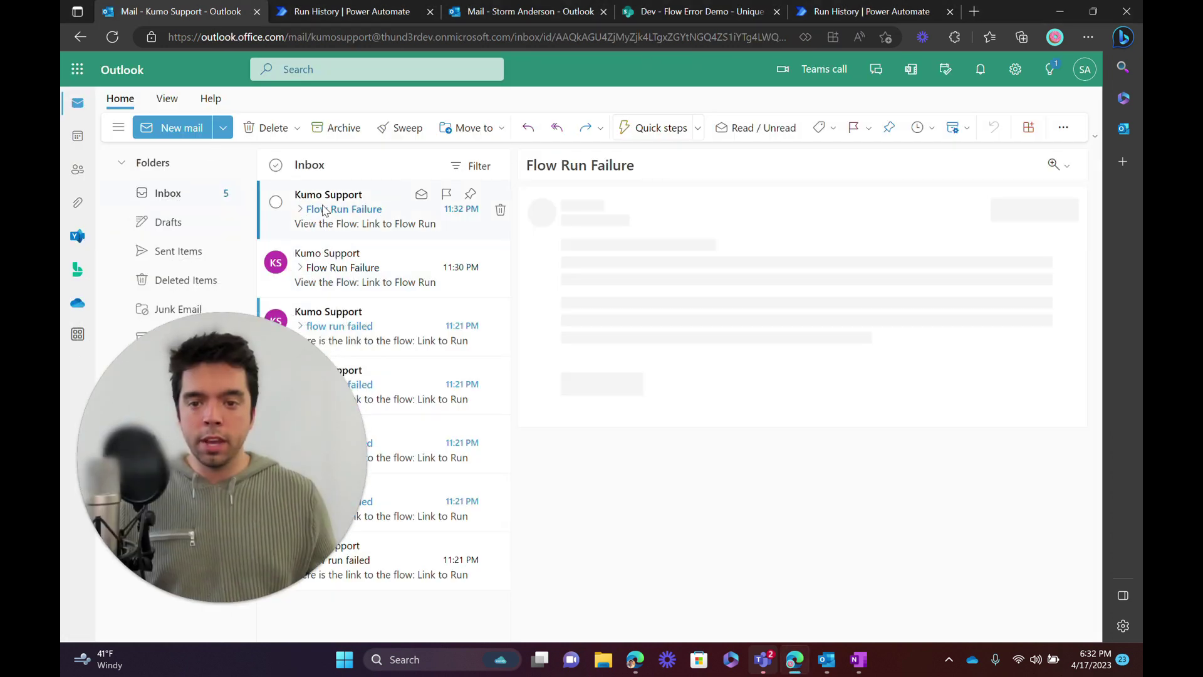
pyautogui.click(715, 261)
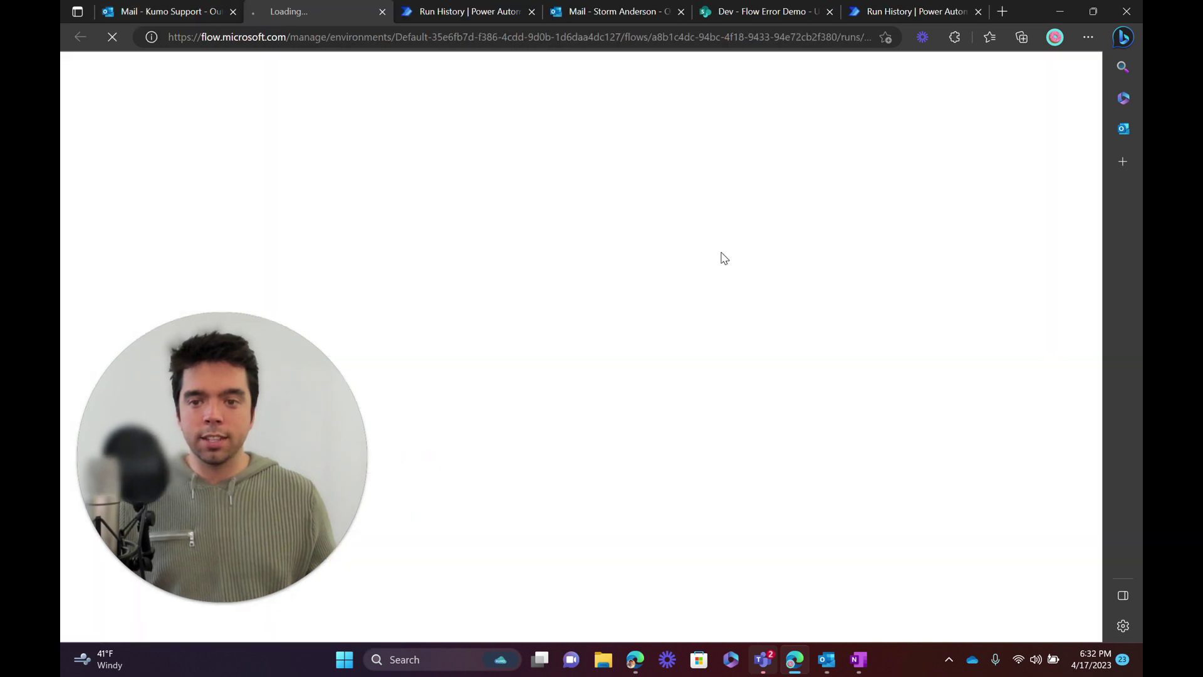